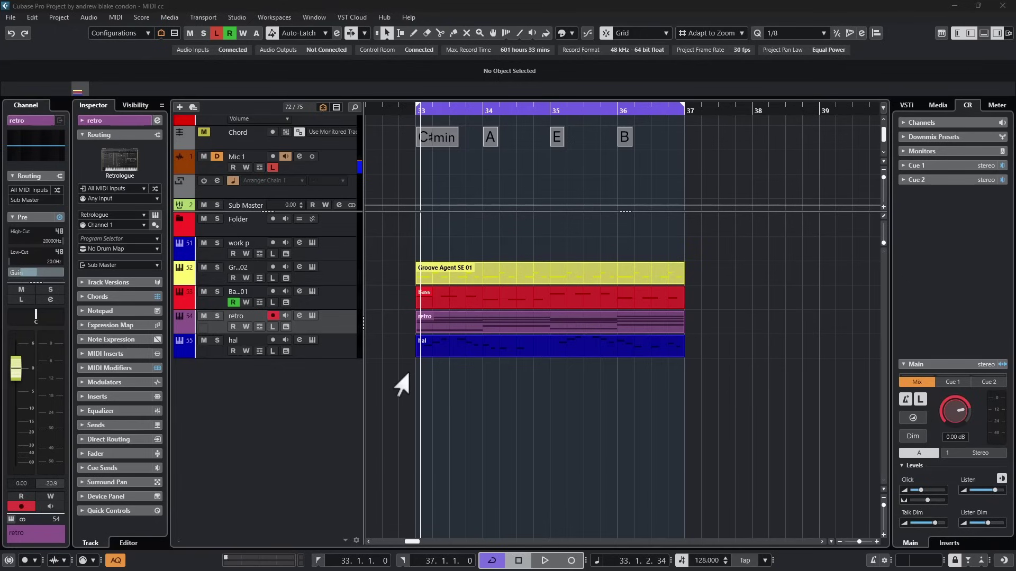
# Step: Open the retro track's Retrologue 2 window, play the part and bend the pitch slightly
pyautogui.click(312, 316)
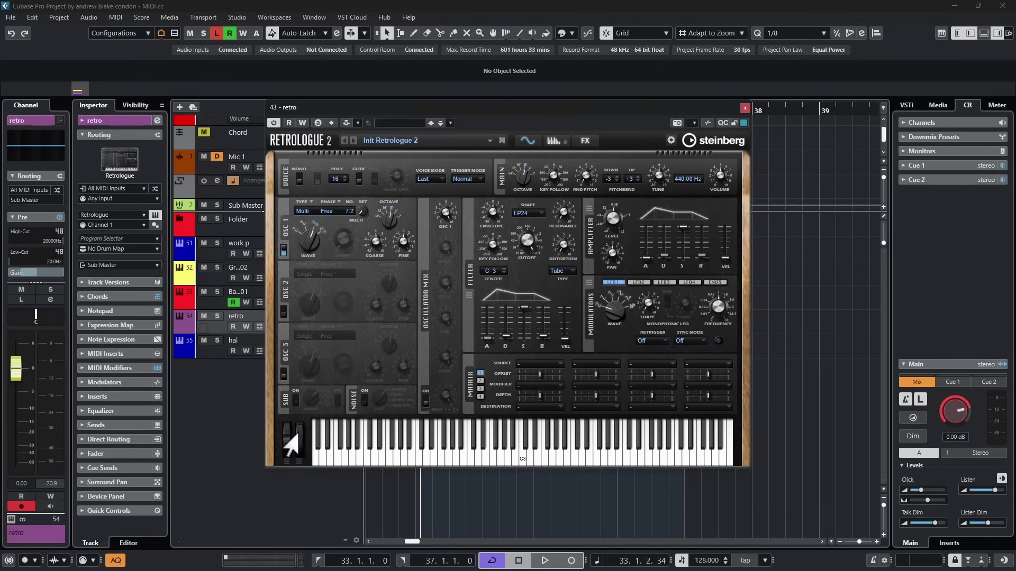
pyautogui.press('space')
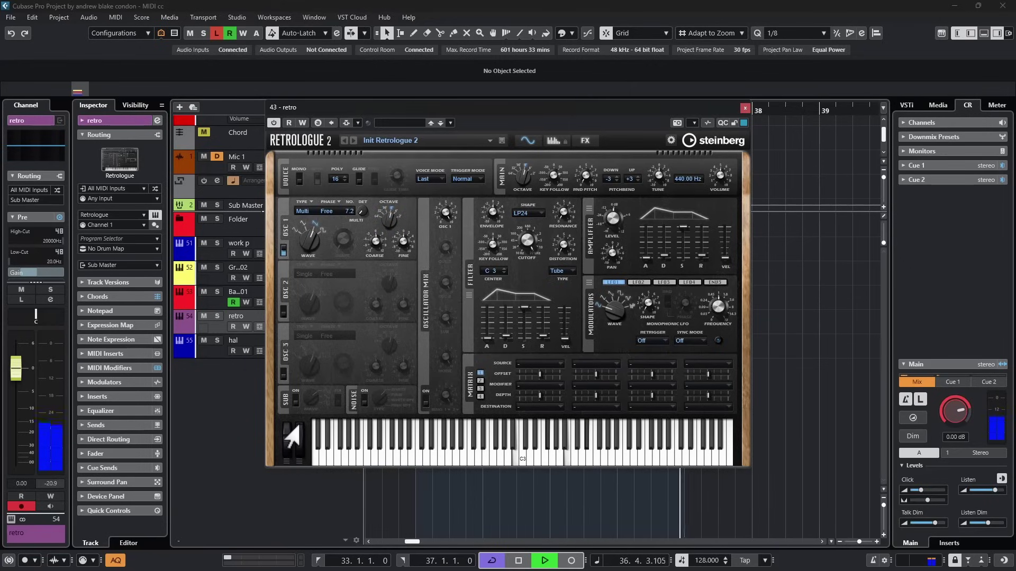
pyautogui.press('space')
pyautogui.moveTo(276, 453)
pyautogui.mouseDown()
pyautogui.moveTo(276, 440)
pyautogui.moveTo(275, 454)
pyautogui.mouseUp()
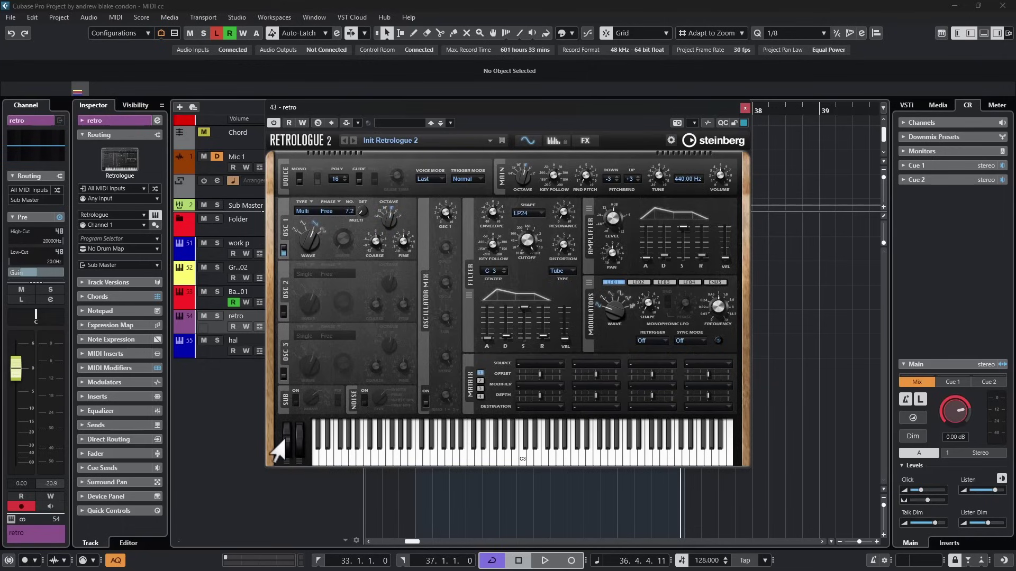
pyautogui.moveTo(276, 447); pyautogui.dragTo(279, 449)
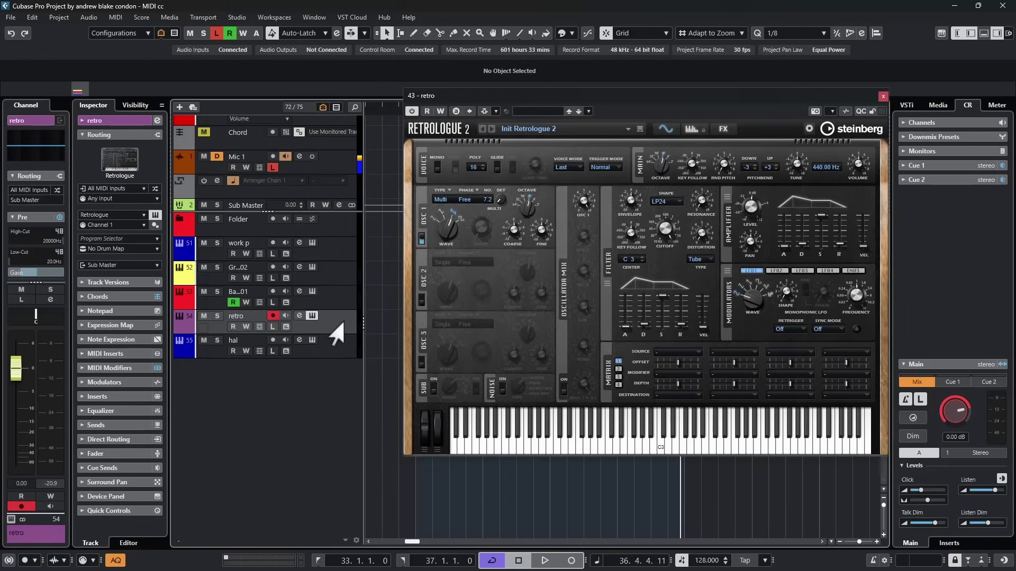
# Step: Solo the retro track and play it back twice
pyautogui.press('s')
pyautogui.press('space')
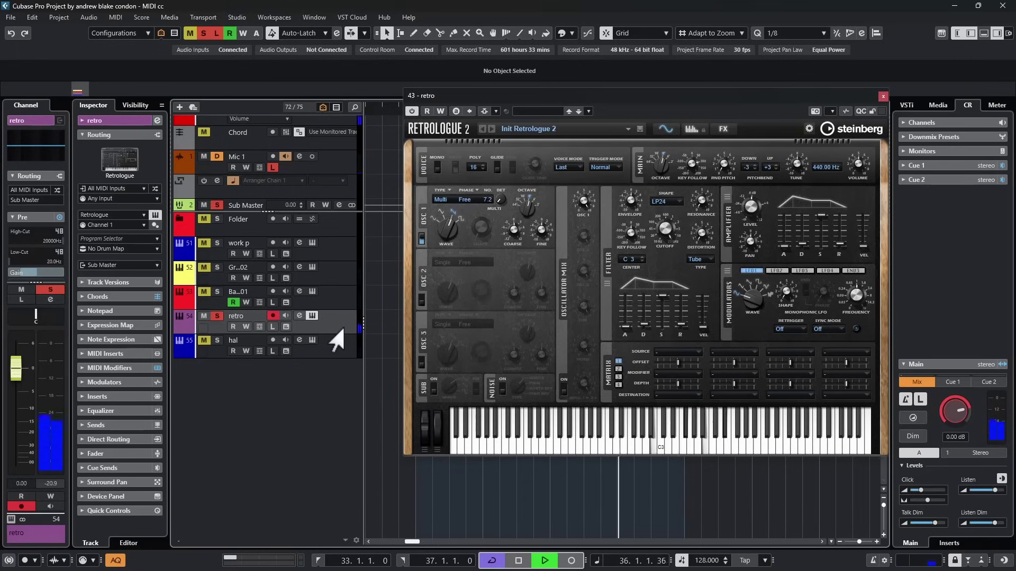
pyautogui.press('space')
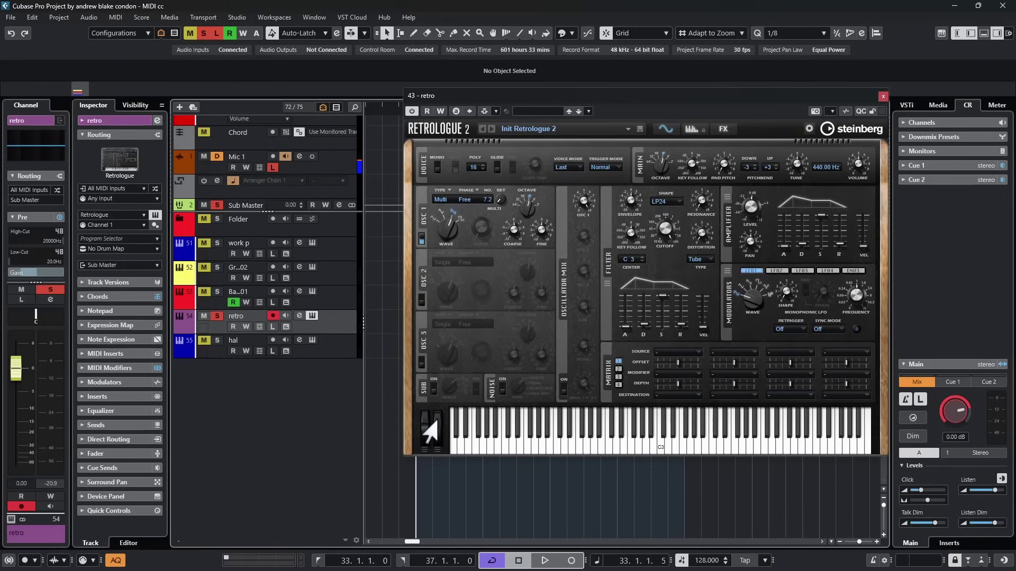
pyautogui.press('space')
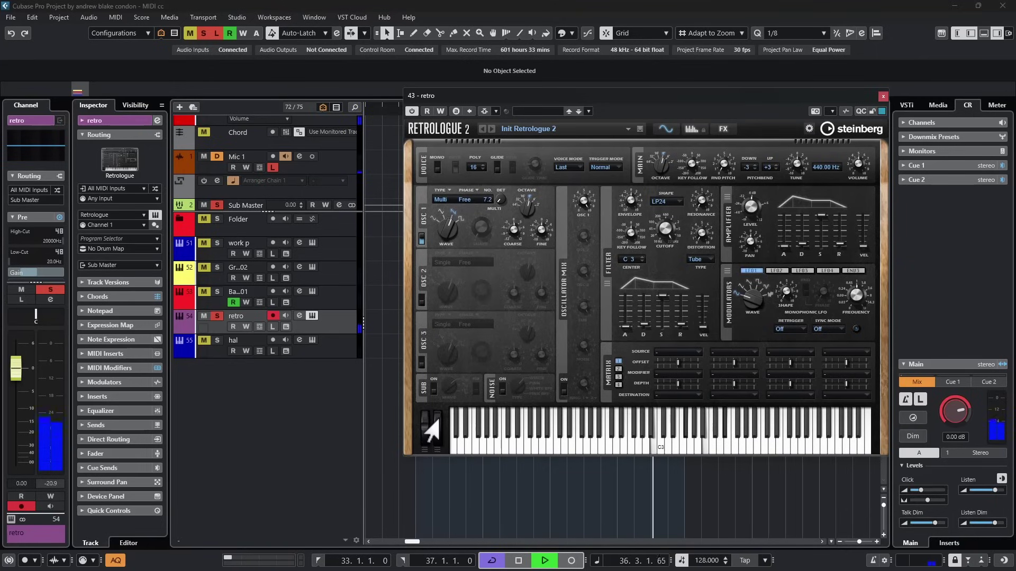
pyautogui.press('space')
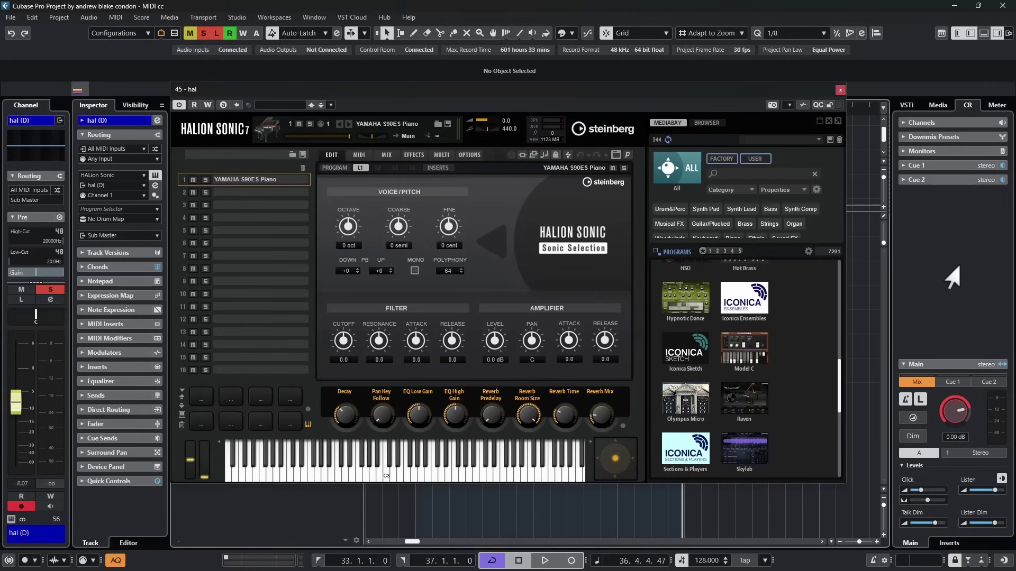
# Step: Load the Iconica Sketch Timpani program in the hal track's HALion Sonic and audition it
pyautogui.press('Down')
pyautogui.click(666, 358)
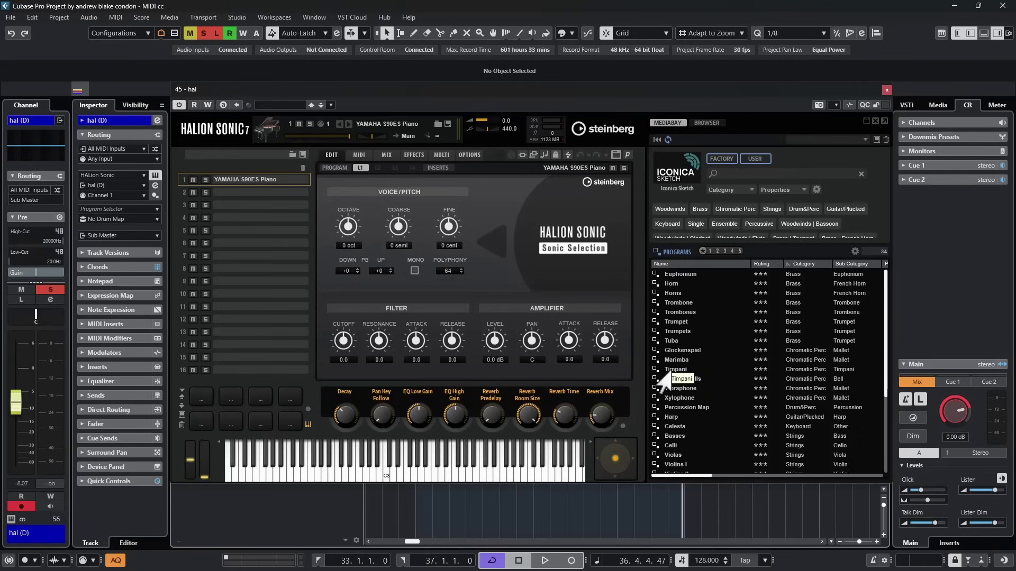
pyautogui.doubleClick(668, 370)
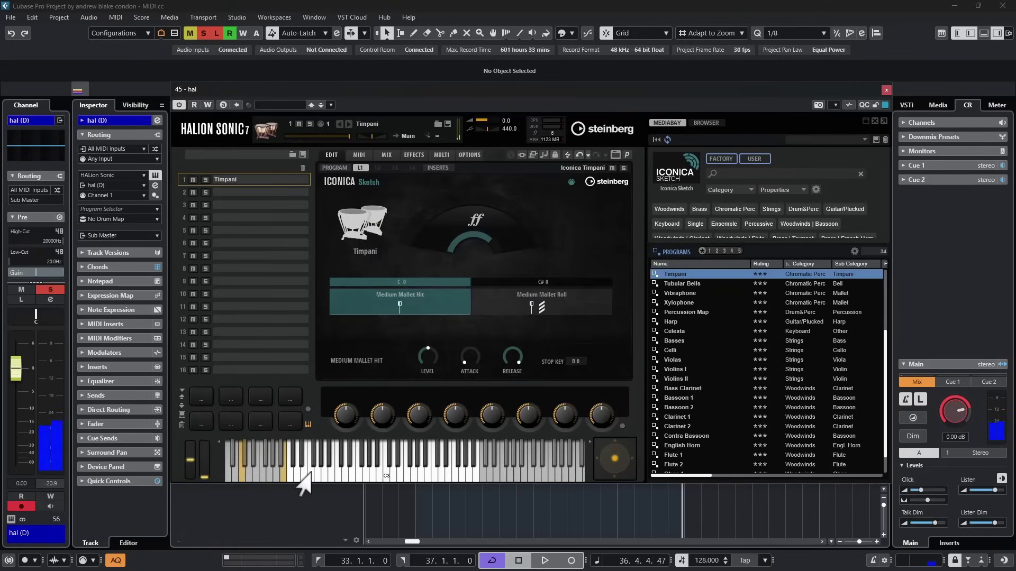
pyautogui.click(293, 474)
pyautogui.click(319, 475)
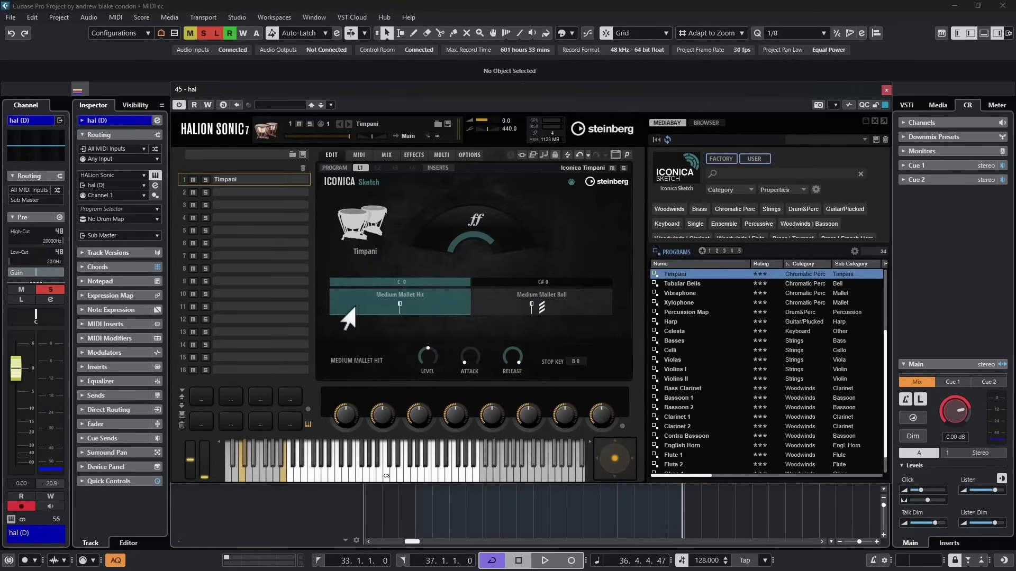
# Step: Switch the Timpani to the Medium Mallet Roll articulation and play notes to hear it
pyautogui.click(553, 303)
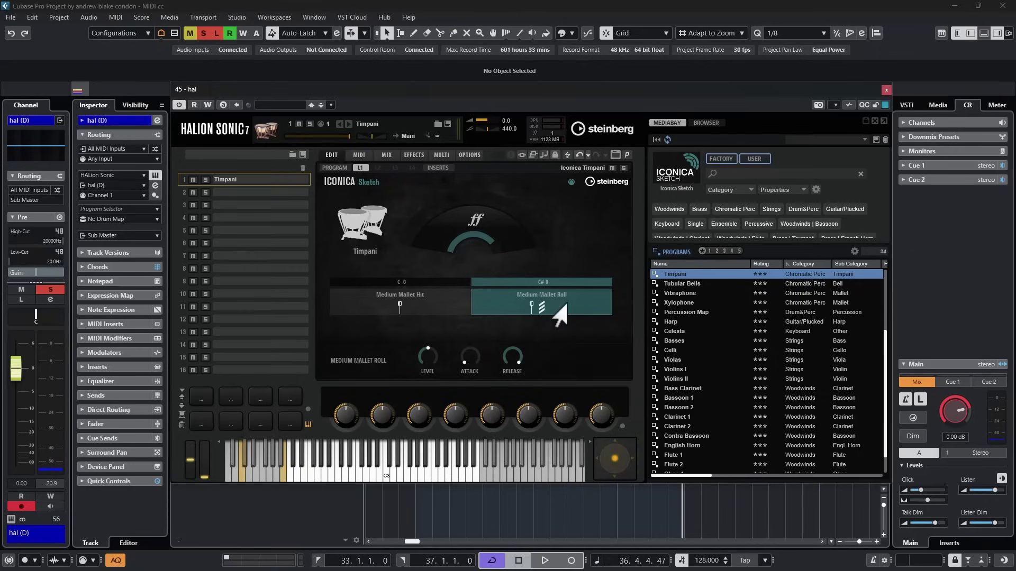
pyautogui.click(290, 476)
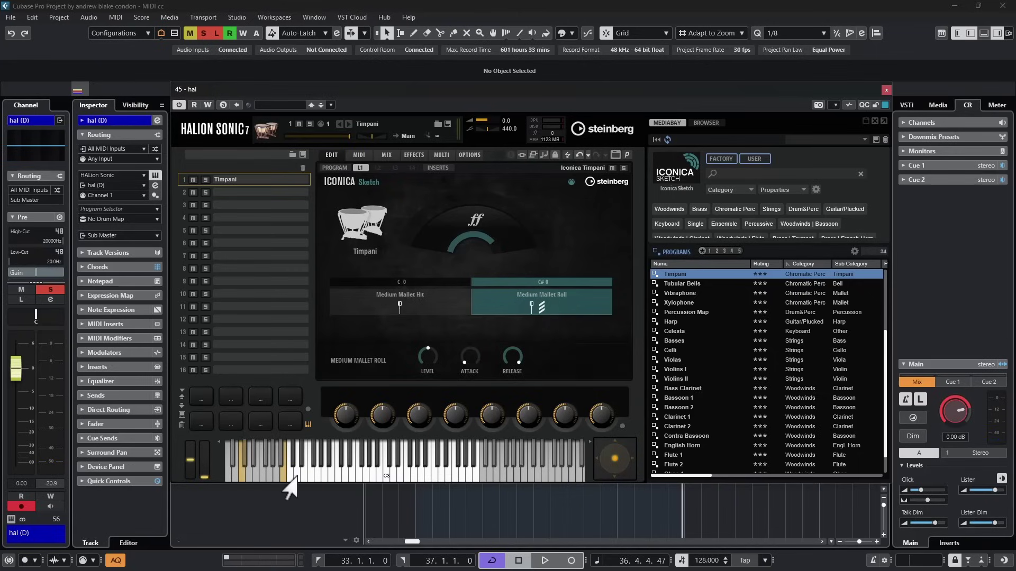
pyautogui.click(328, 476)
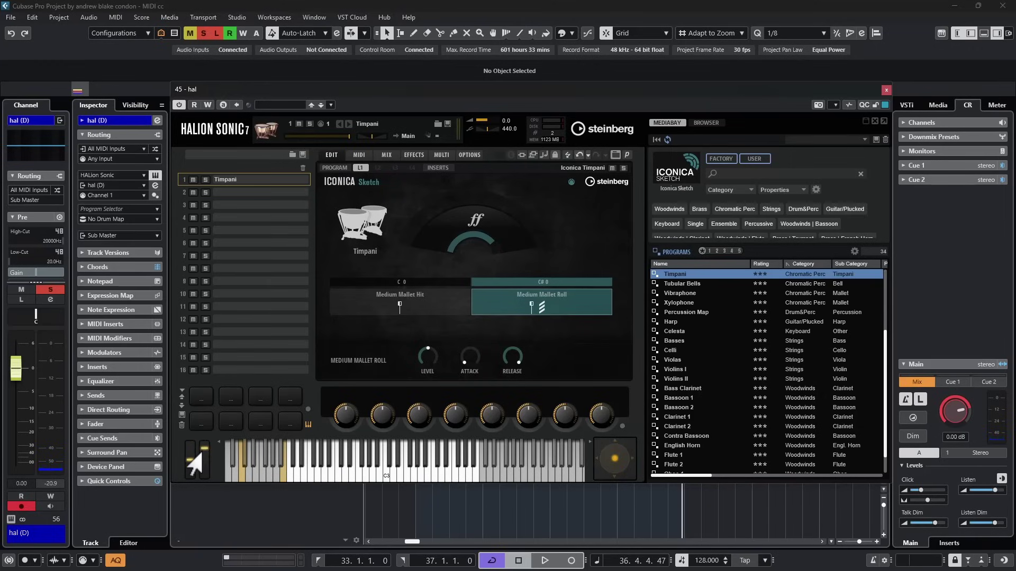
pyautogui.click(328, 478)
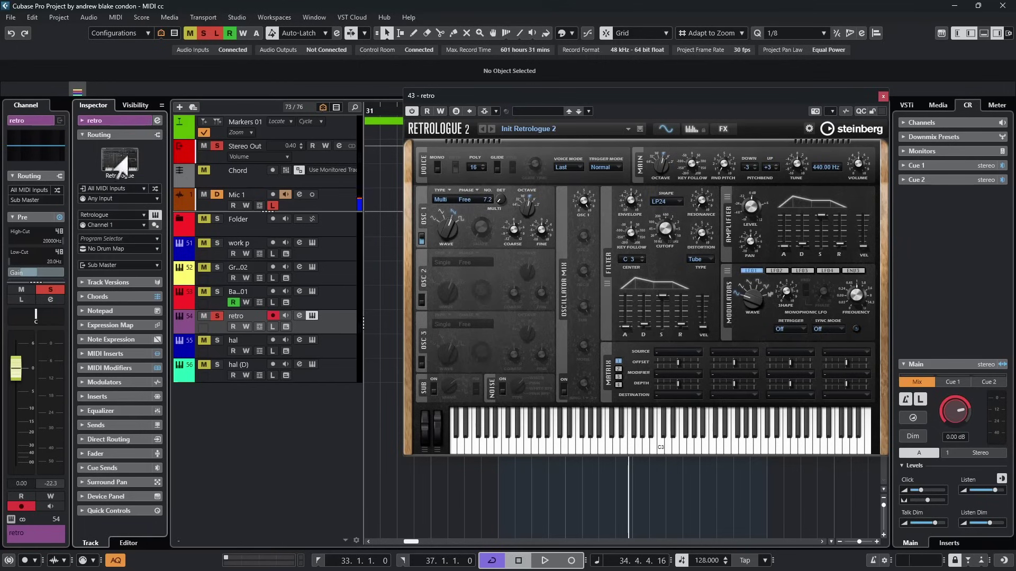
pyautogui.click(154, 190)
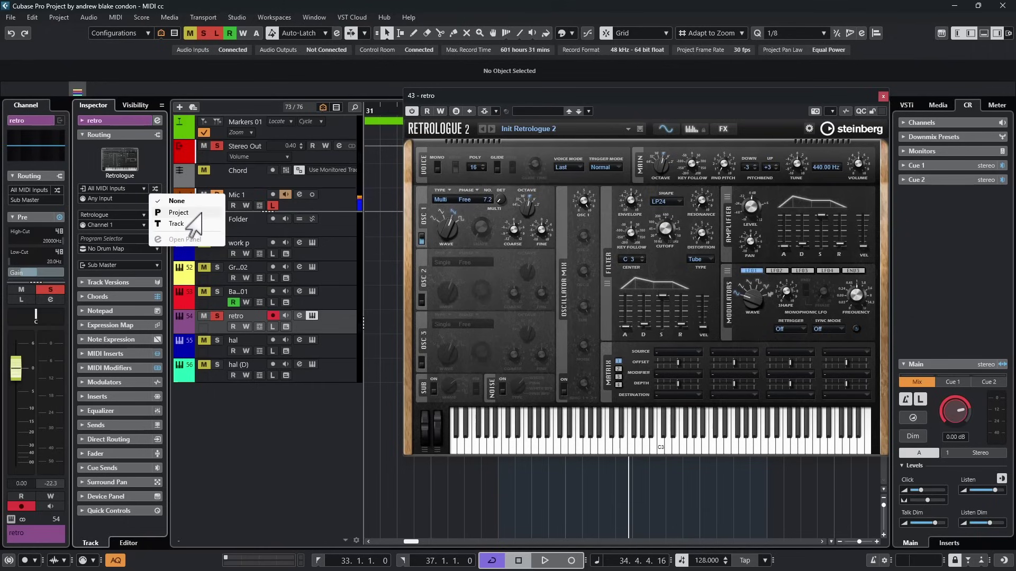
pyautogui.click(214, 269)
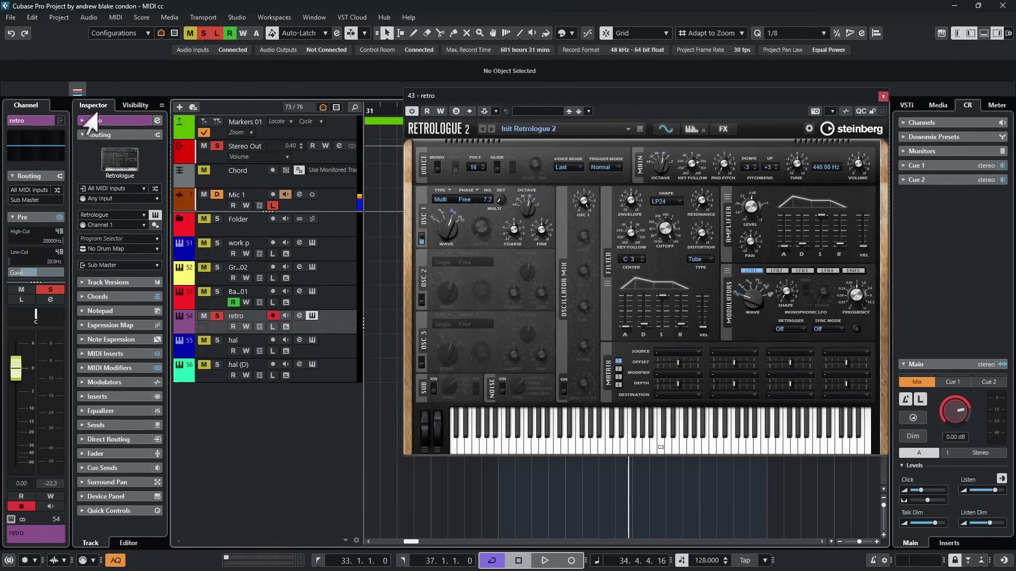
# Step: Insert MIDI Monitor in the retro track's first MIDI insert slot and position its window
pyautogui.click(101, 353)
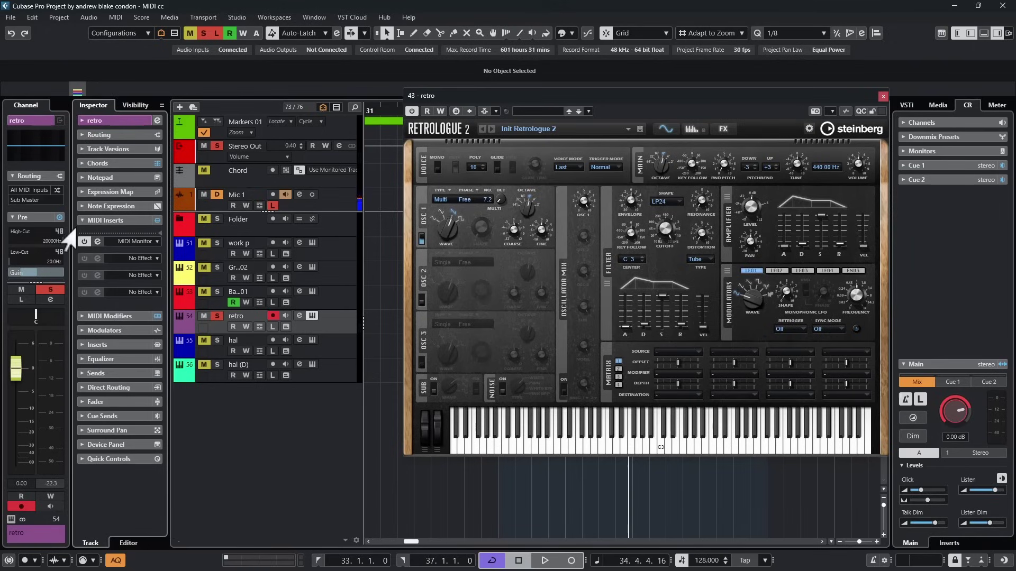
pyautogui.click(115, 244)
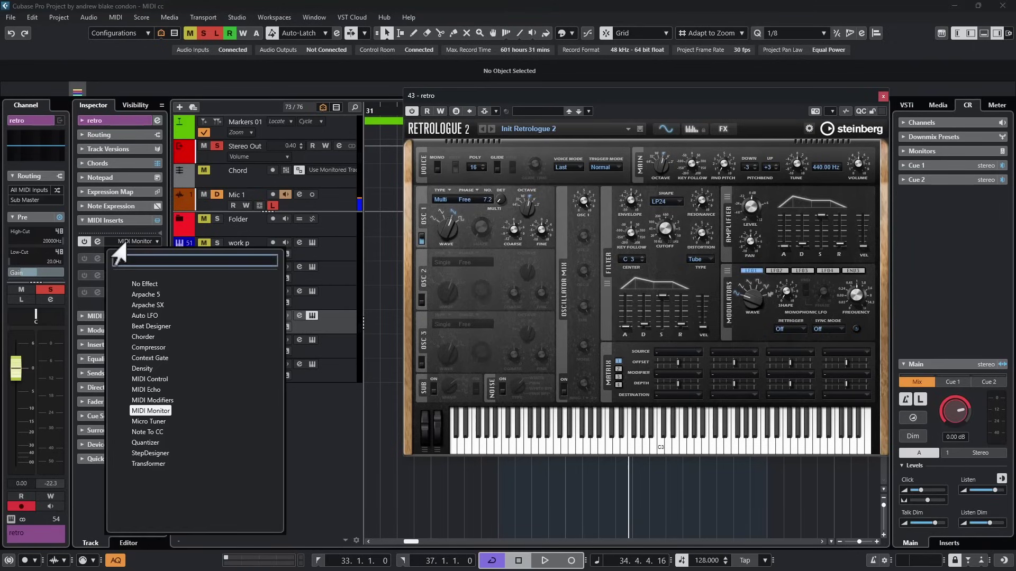
pyautogui.click(147, 412)
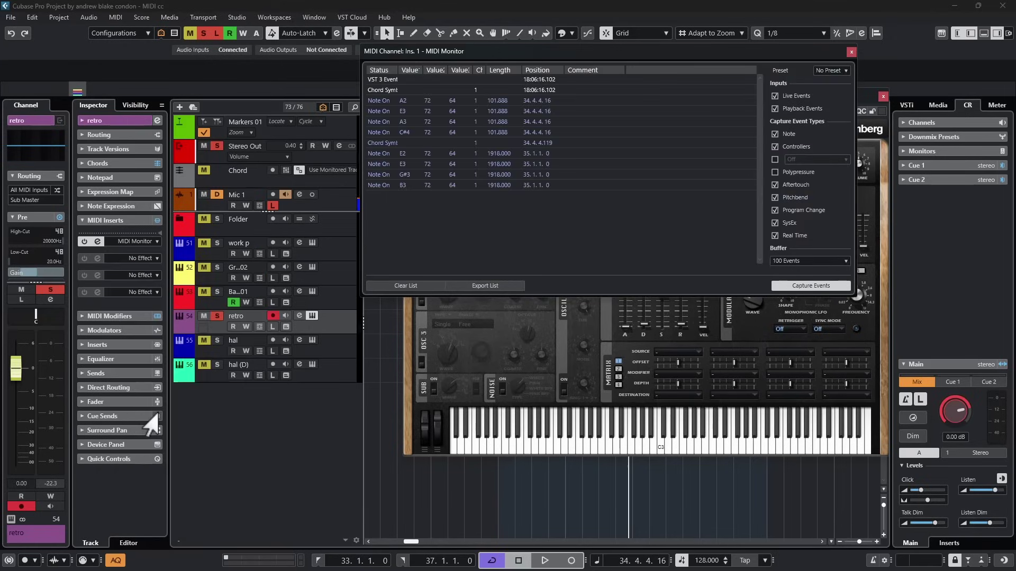
pyautogui.moveTo(549, 67); pyautogui.dragTo(300, 211)
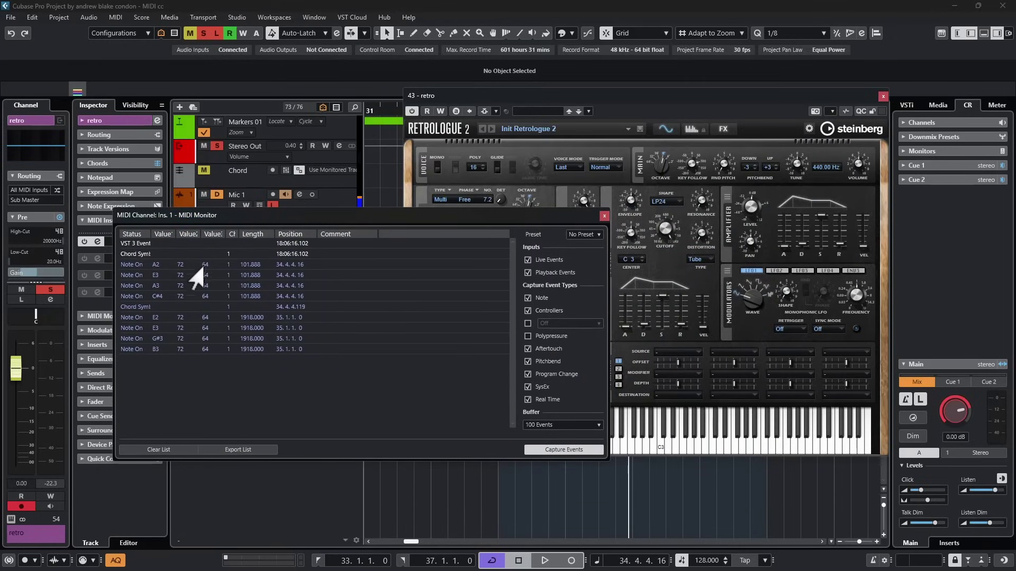
pyautogui.moveTo(238, 215); pyautogui.dragTo(283, 251)
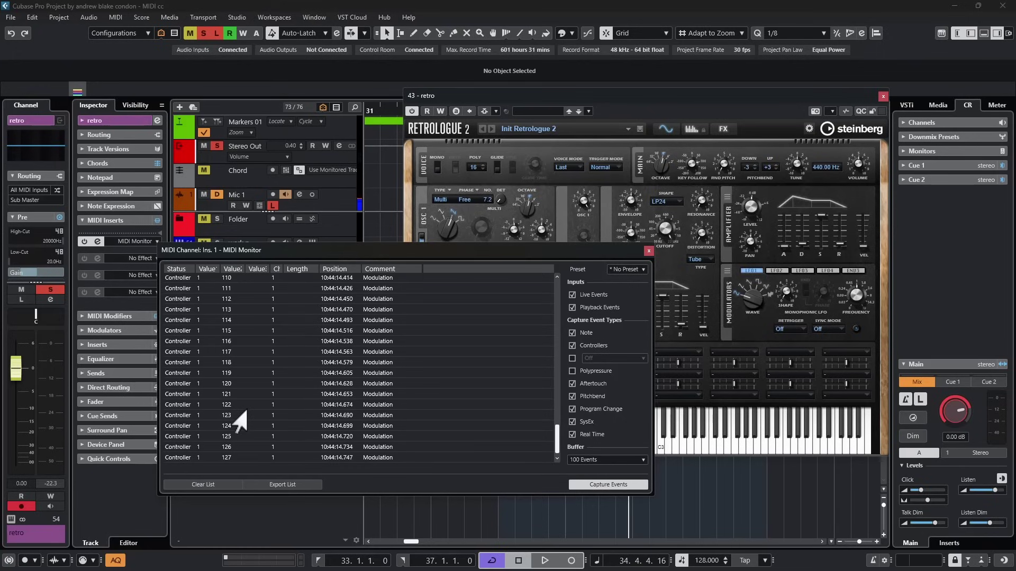
pyautogui.moveTo(322, 249); pyautogui.dragTo(351, 192)
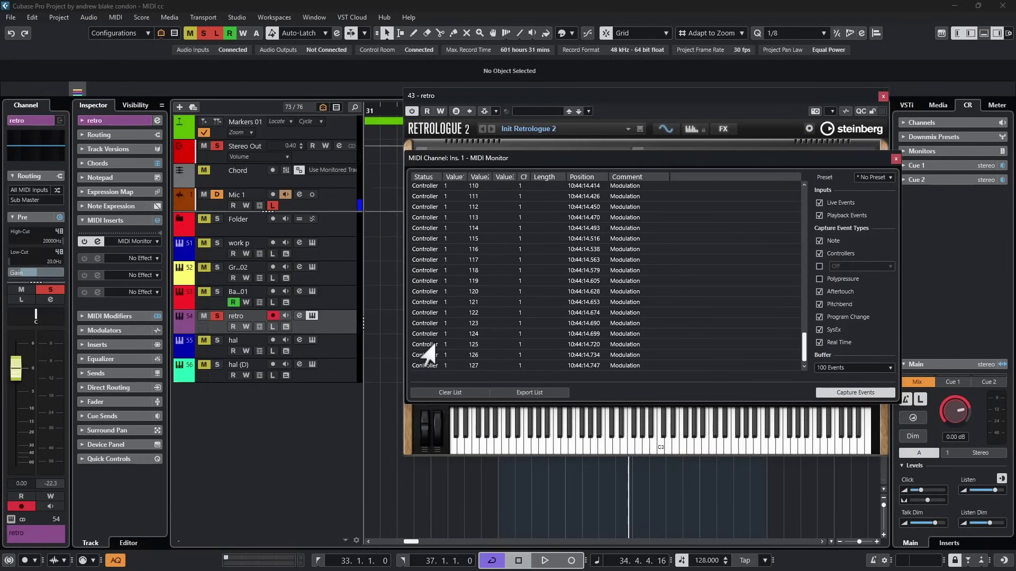
# Step: Set the retro track's Input Transformer to Track level and open its panel
pyautogui.click(99, 135)
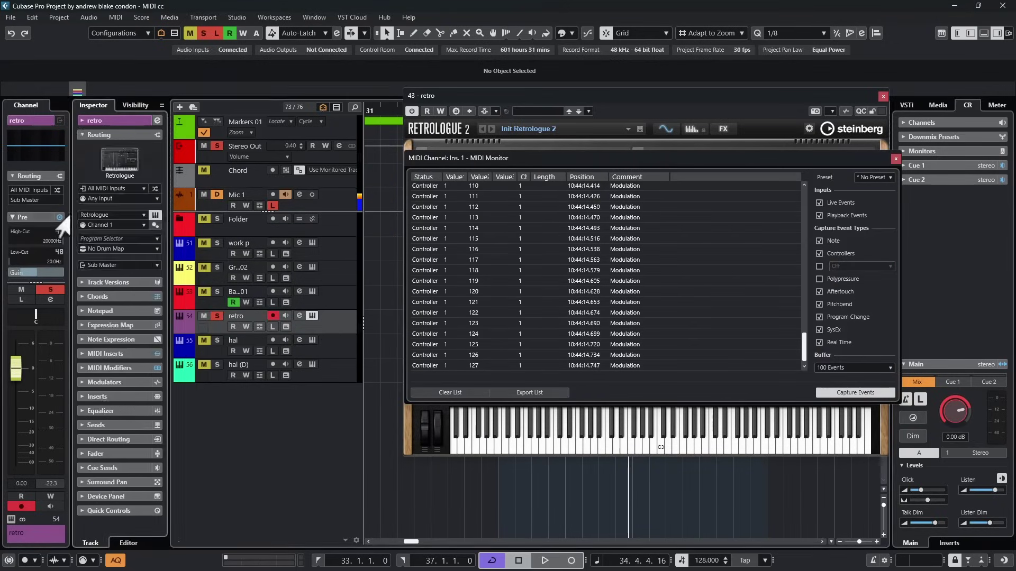
pyautogui.click(154, 189)
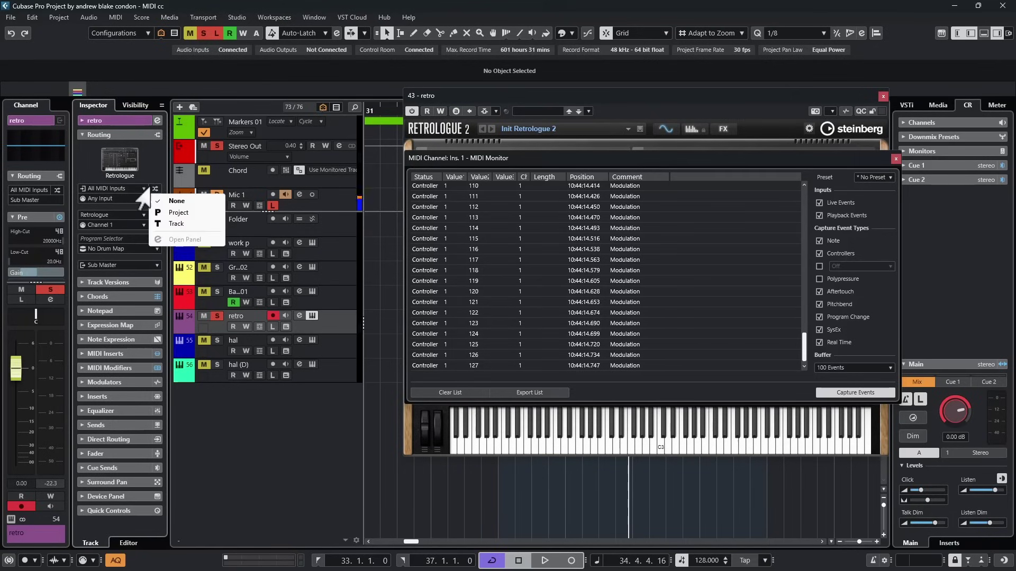
pyautogui.click(170, 224)
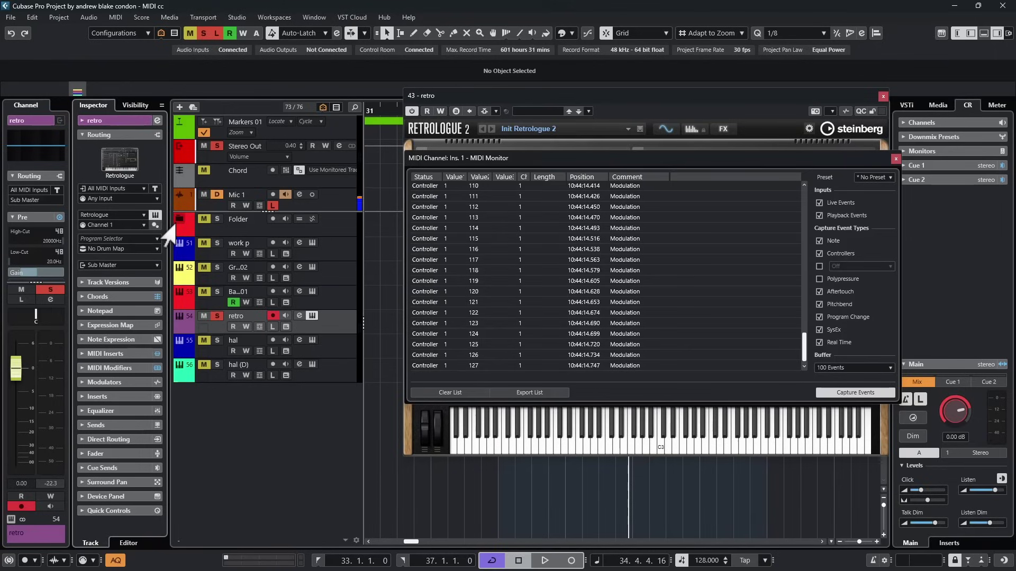
pyautogui.click(155, 189)
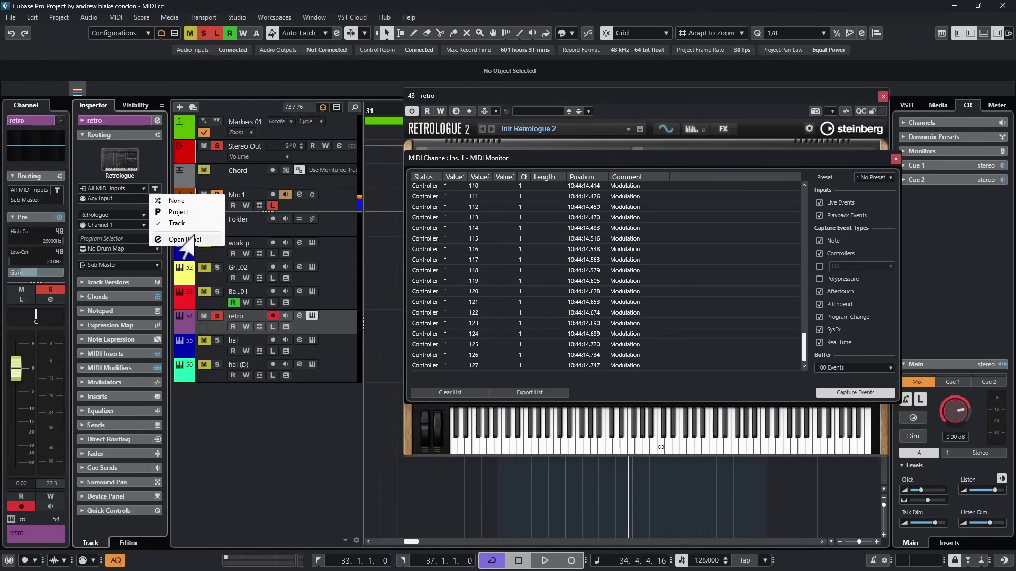
pyautogui.click(176, 244)
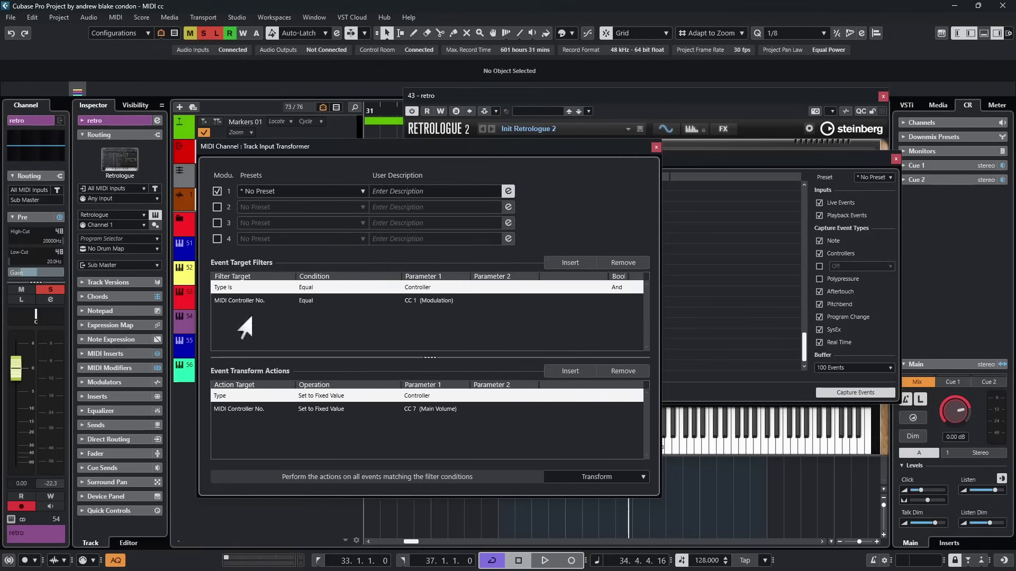
# Step: Delete the old filter and action rows, then add a 'Type Is Equal Controller' filter
pyautogui.click(558, 300)
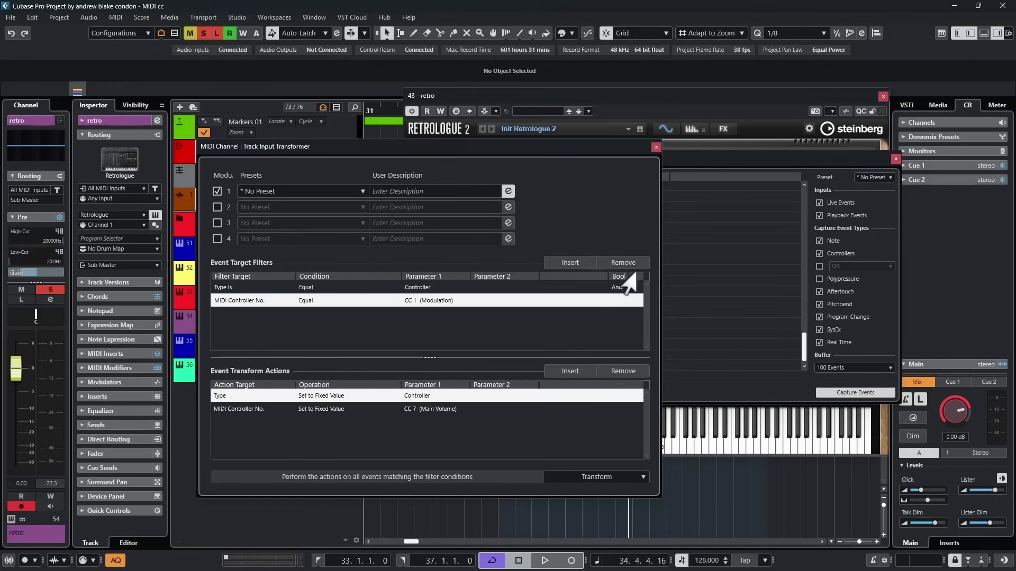
pyautogui.click(621, 263)
pyautogui.click(621, 263)
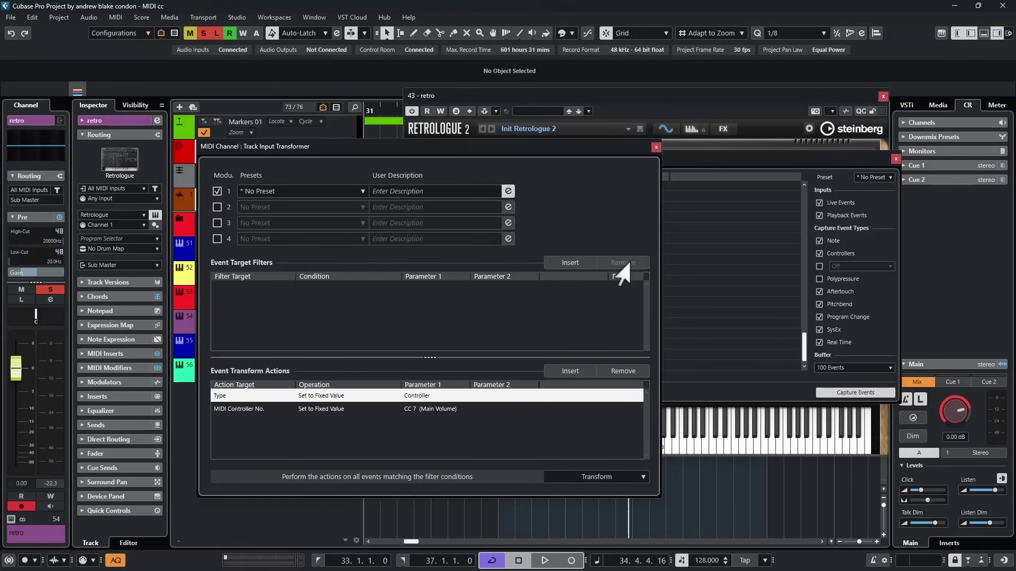
pyautogui.click(620, 371)
pyautogui.click(620, 371)
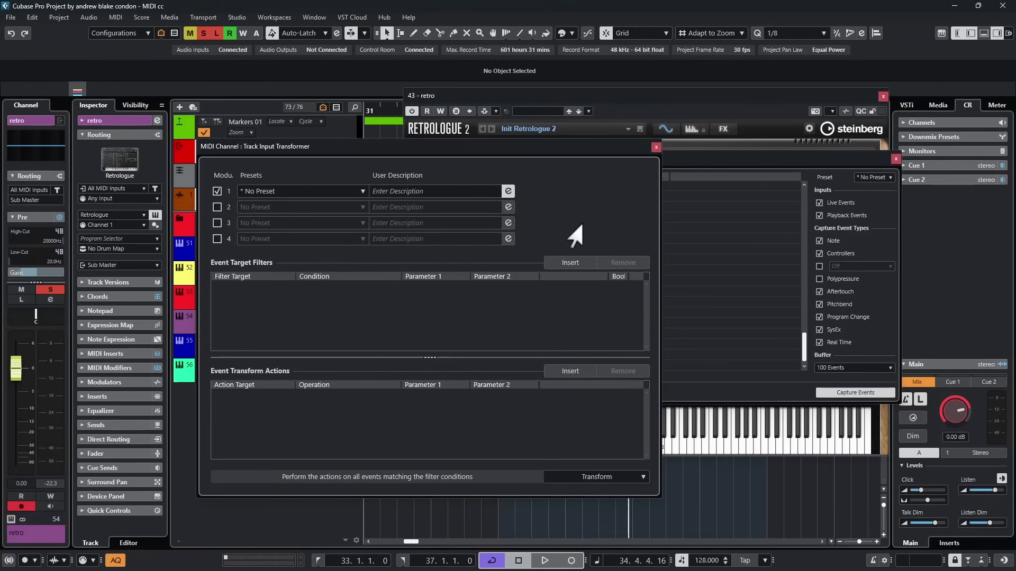
pyautogui.click(567, 263)
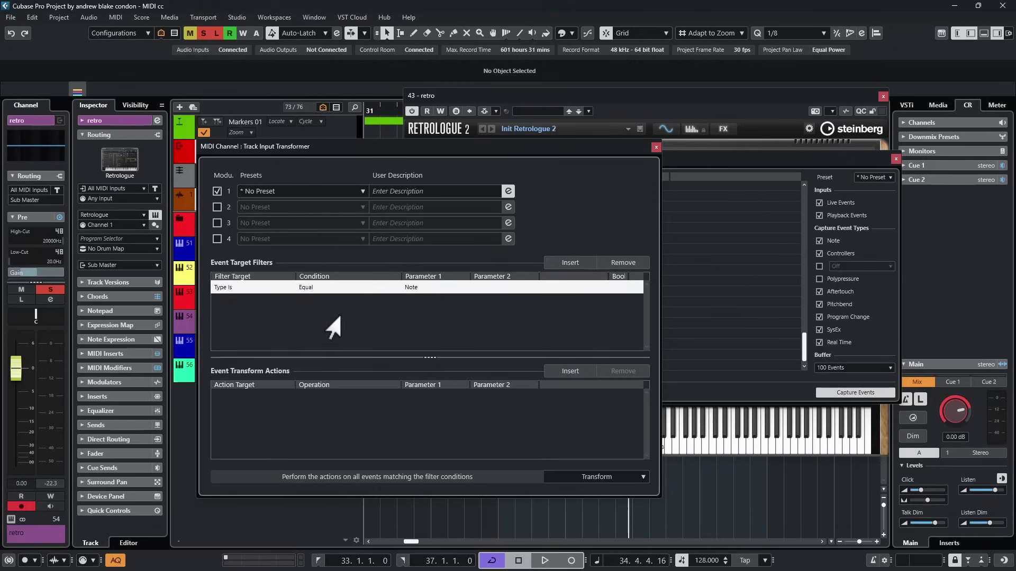
pyautogui.click(410, 288)
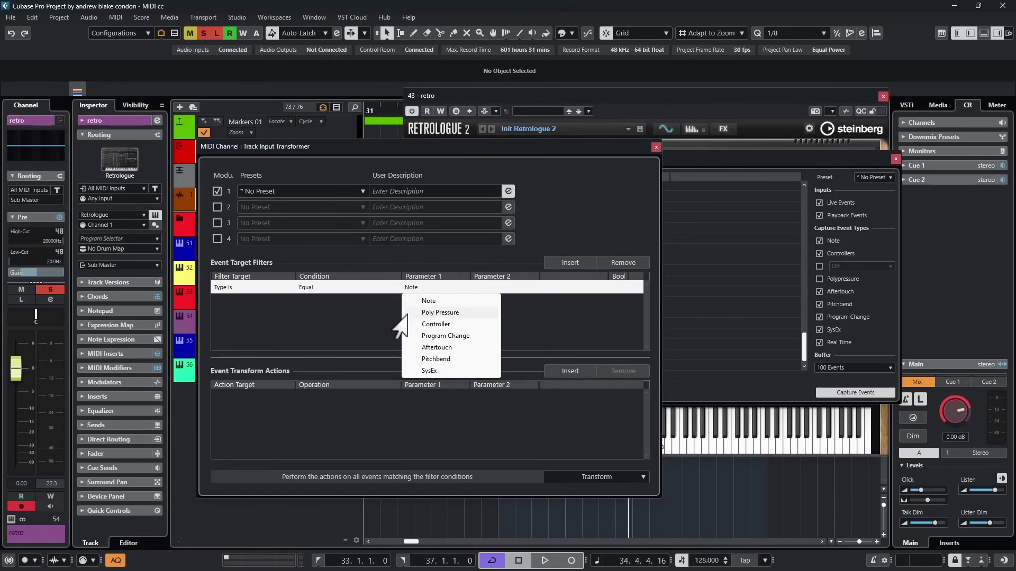
pyautogui.click(436, 324)
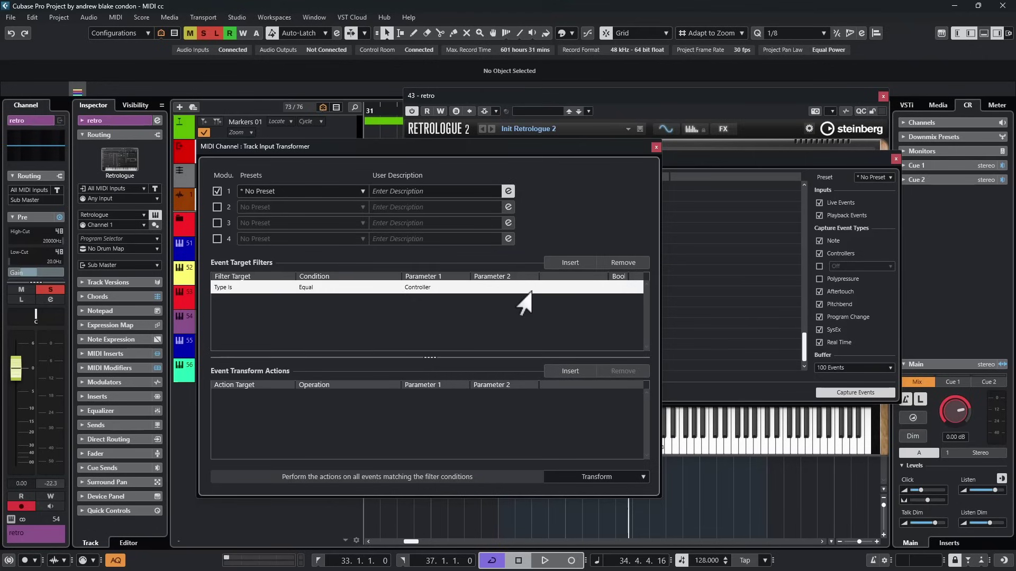
# Step: Add a second filter: MIDI Controller No. Equal CC 1 (Modulation)
pyautogui.click(564, 263)
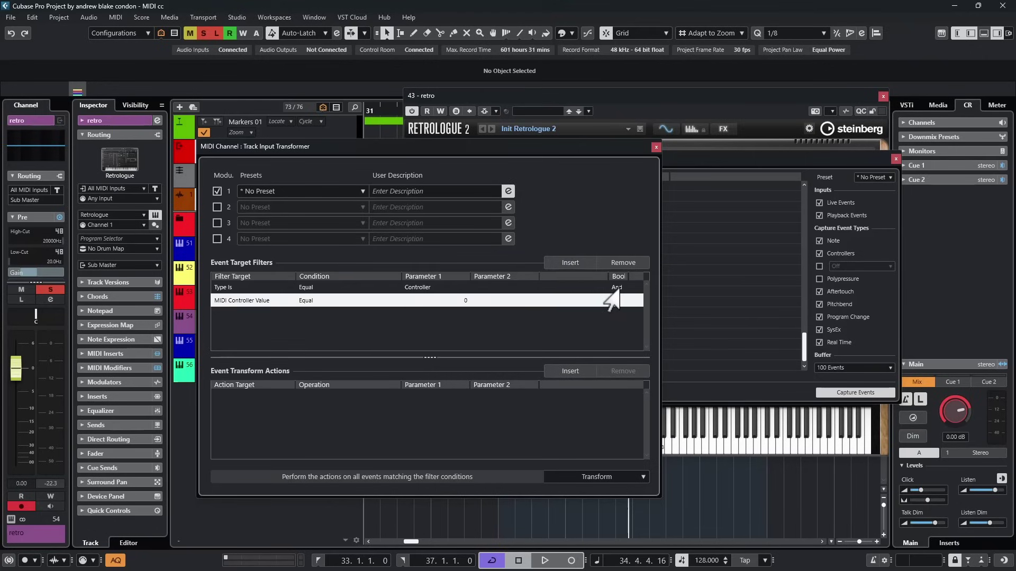
pyautogui.click(618, 287)
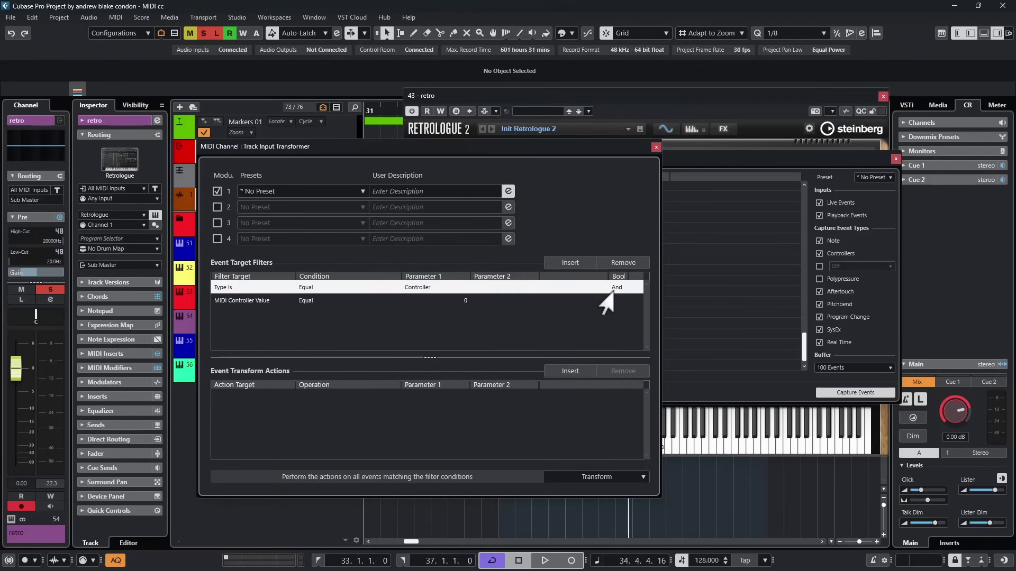
pyautogui.click(233, 301)
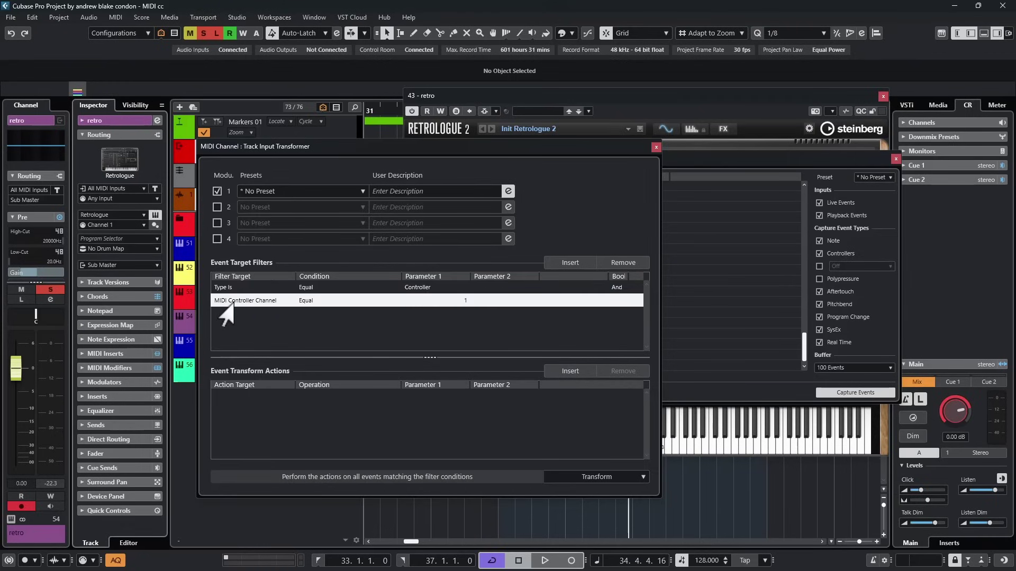
pyautogui.click(235, 301)
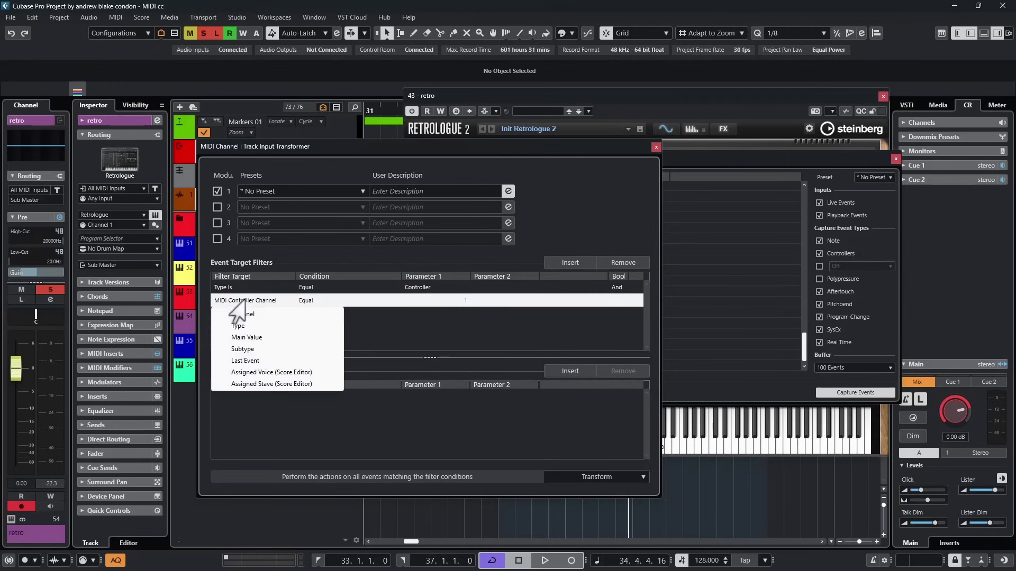
pyautogui.click(238, 350)
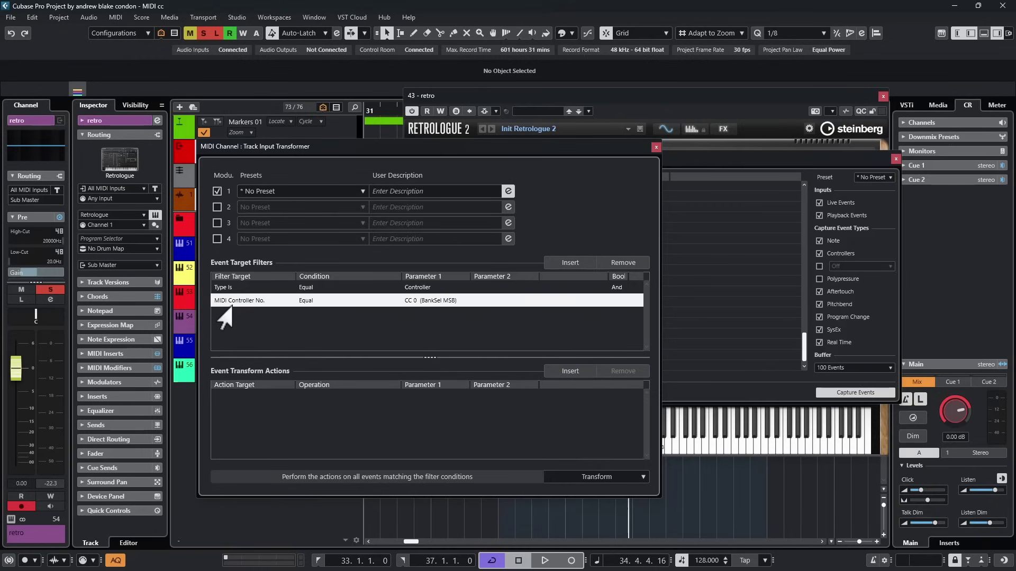
pyautogui.click(303, 301)
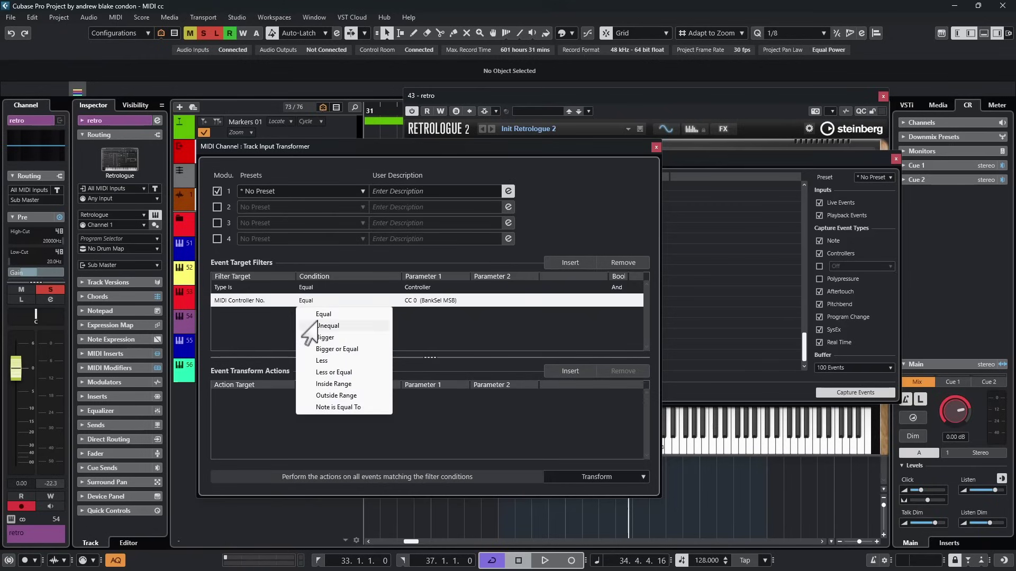
pyautogui.click(317, 314)
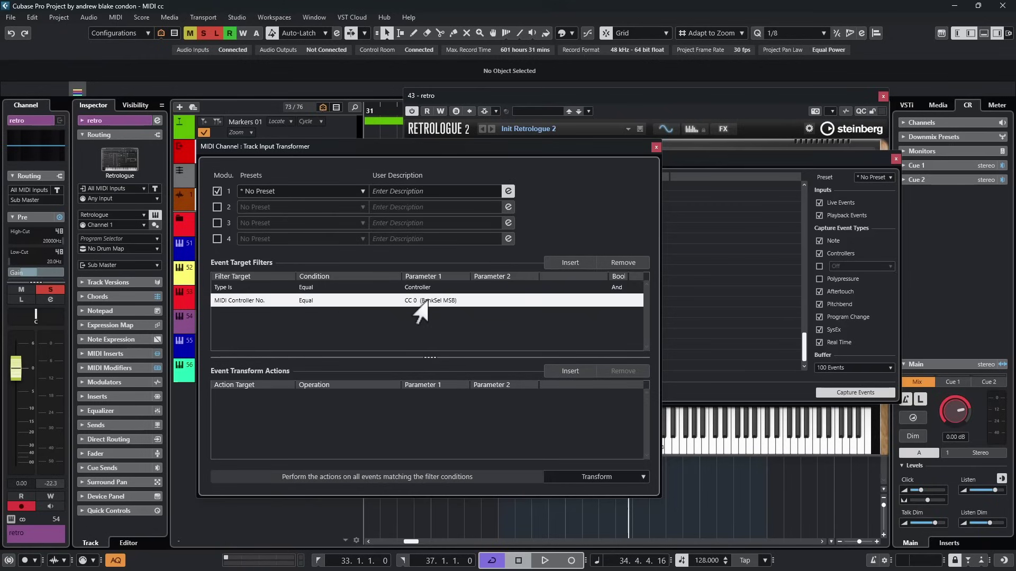
pyautogui.click(420, 301)
pyautogui.scroll(13, 420, 314)
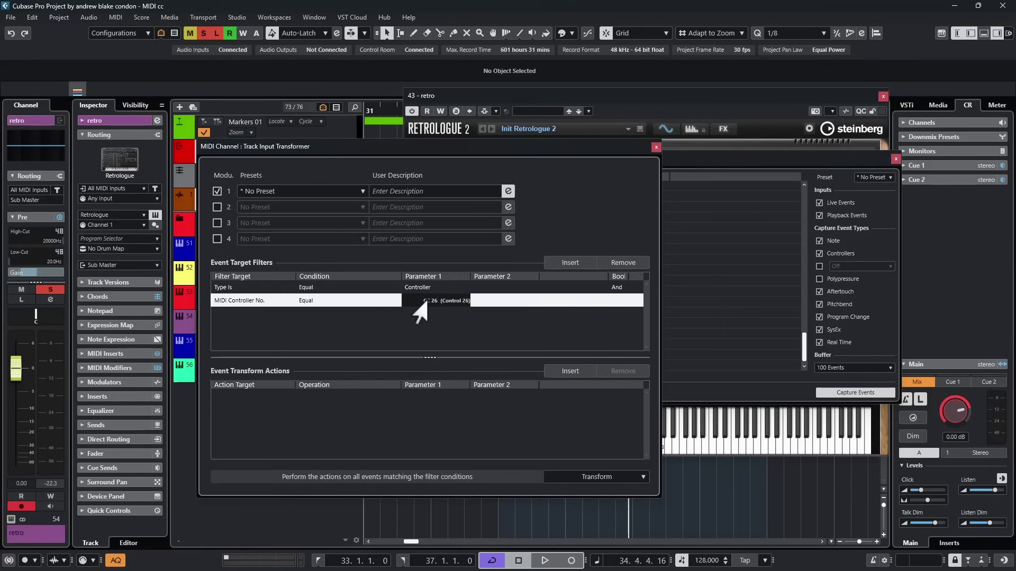
pyautogui.scroll(-20, 413, 307)
pyautogui.click(477, 336)
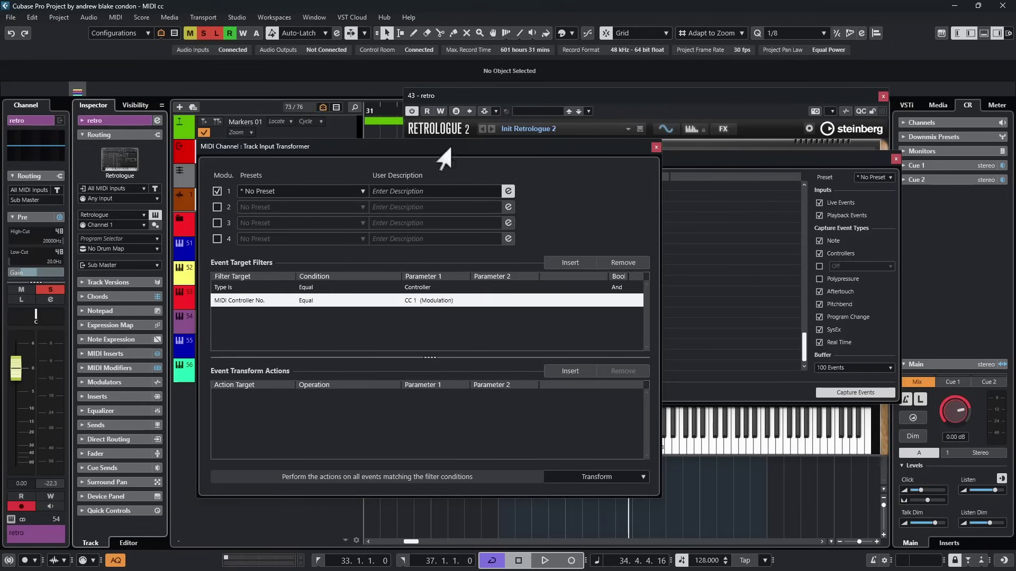
# Step: Keep the transformer's function dropdown set to Transform
pyautogui.click(573, 479)
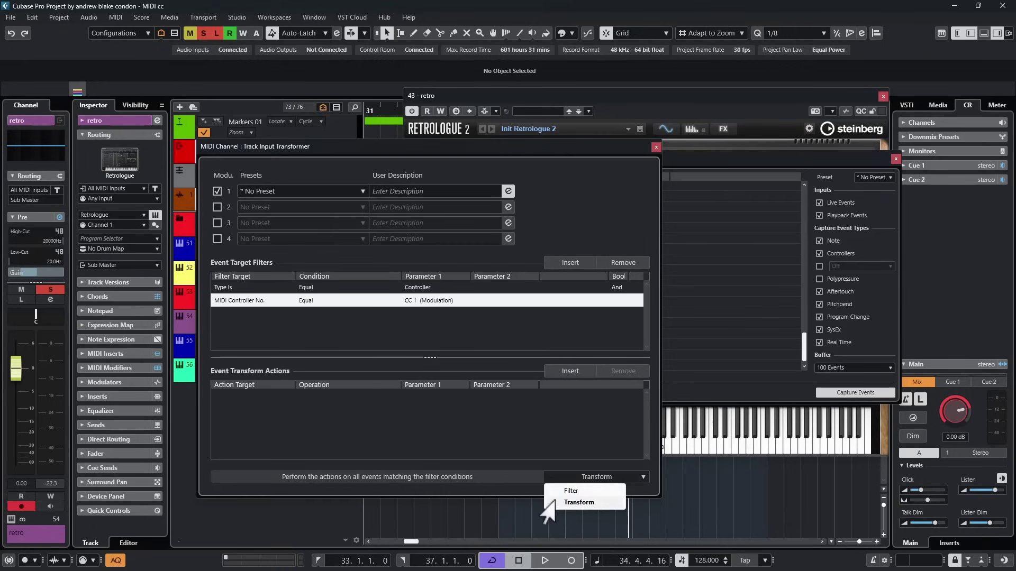
pyautogui.click(498, 492)
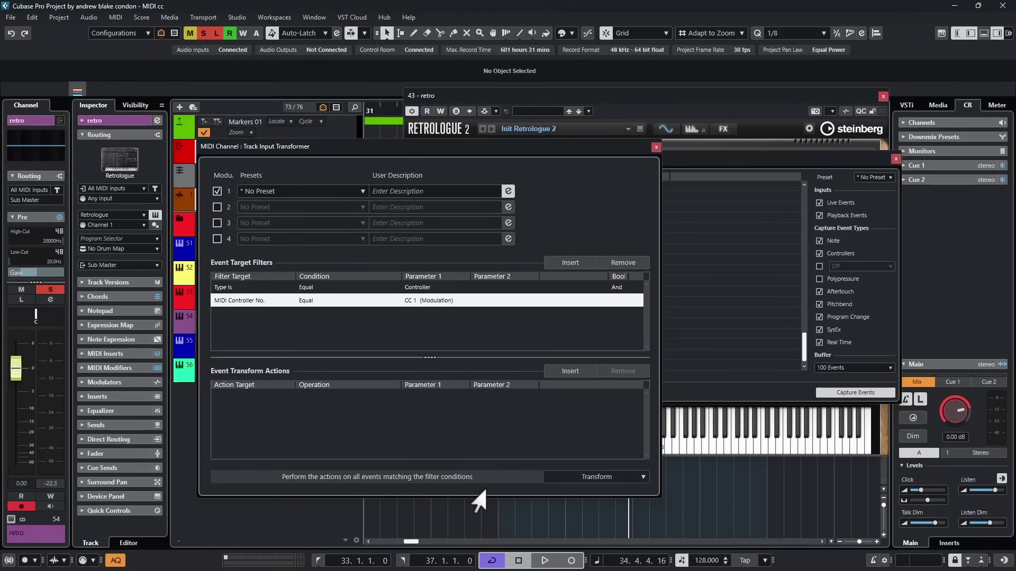
pyautogui.click(588, 478)
# Step: Add a first action that sets the event Type to the fixed value Controller
pyautogui.click(564, 373)
pyautogui.click(215, 397)
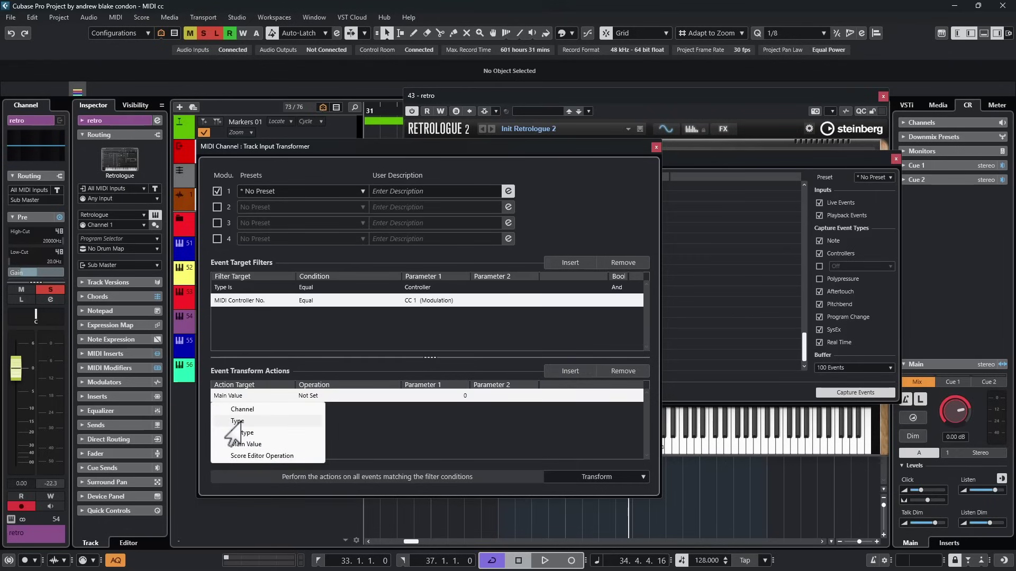
pyautogui.click(241, 422)
pyautogui.click(307, 397)
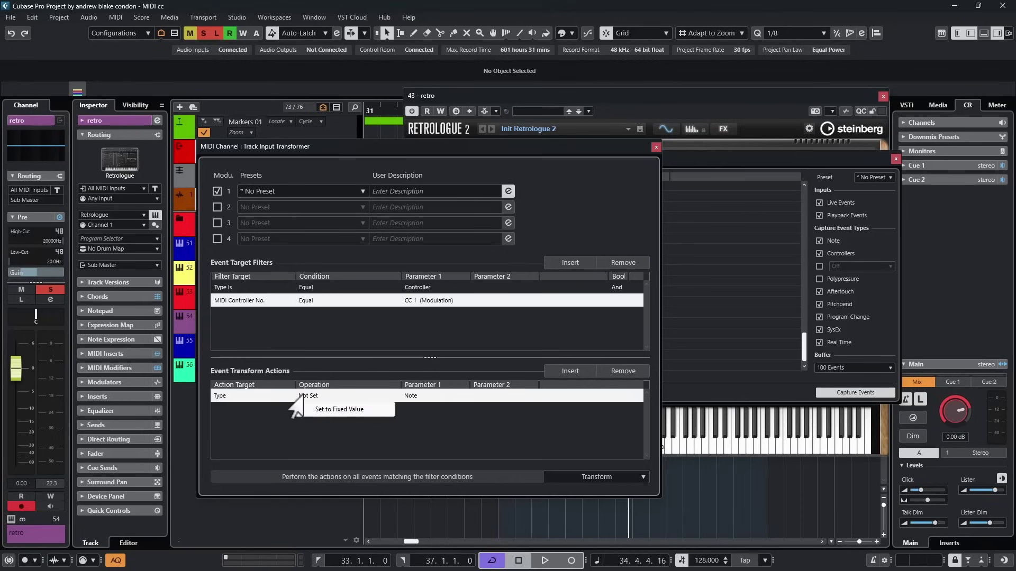
pyautogui.click(336, 411)
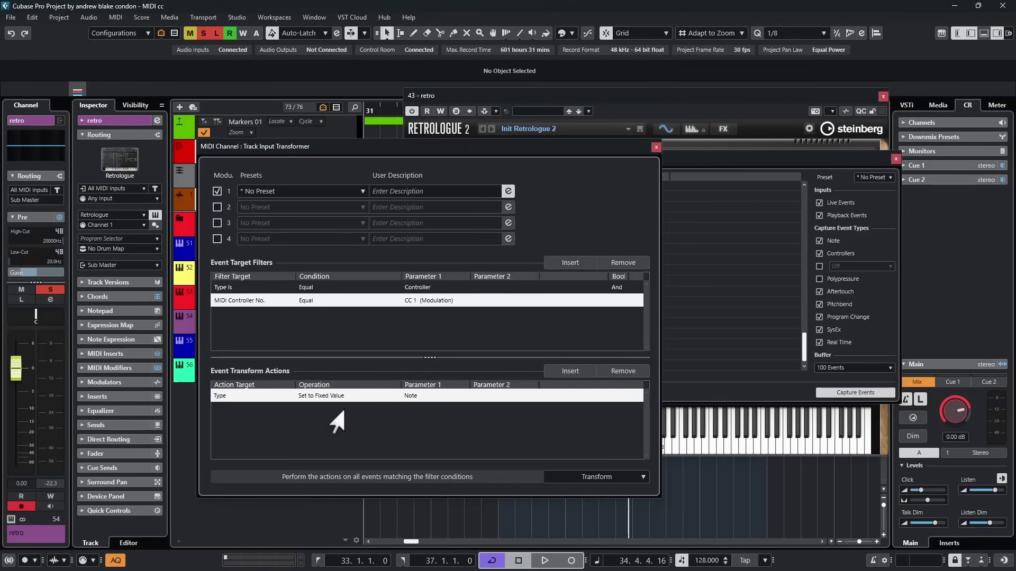
pyautogui.click(419, 397)
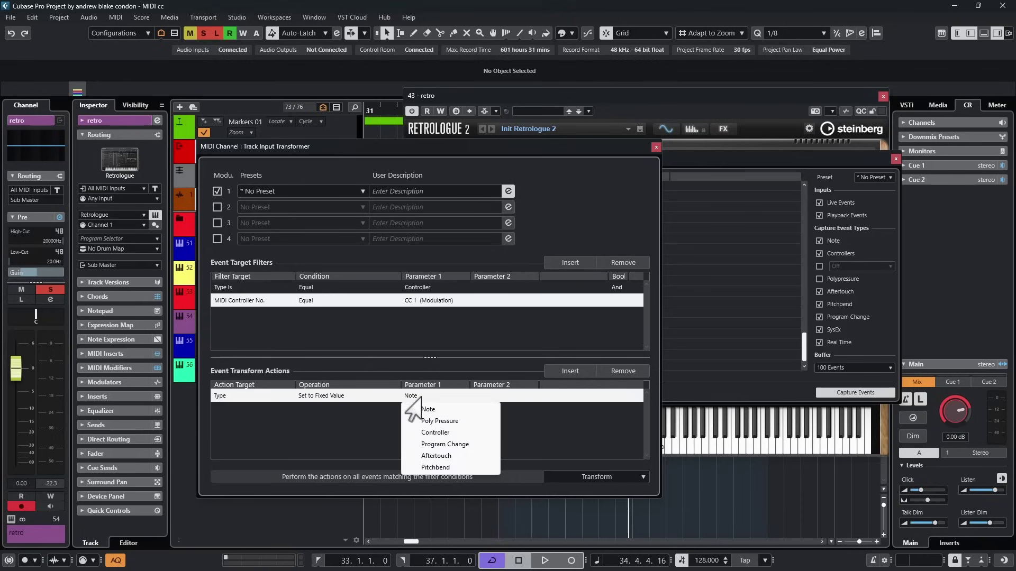
pyautogui.click(430, 432)
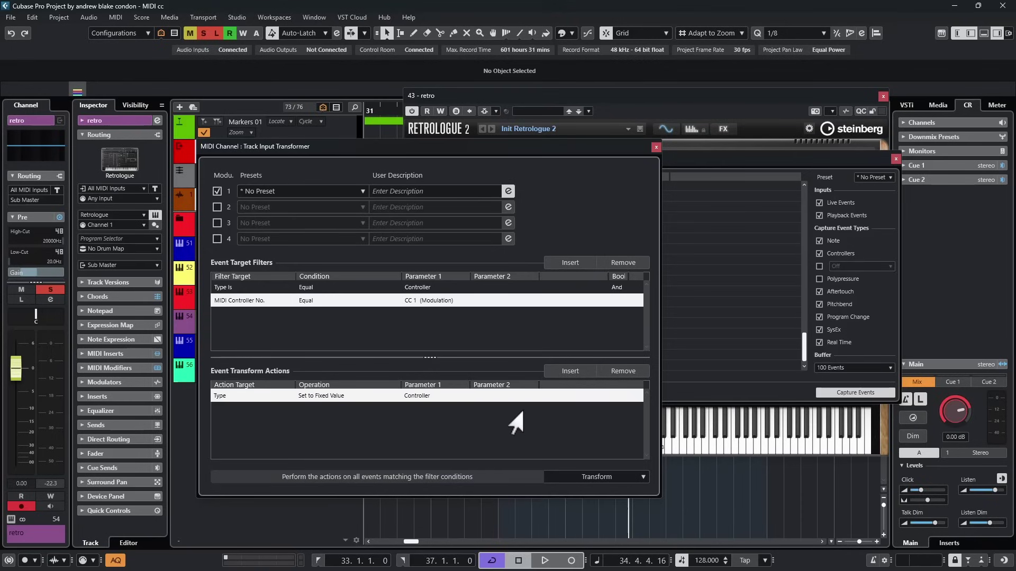
# Step: Add a second action setting MIDI Controller No. to the fixed value CC 7 (Main Volume)
pyautogui.click(562, 372)
pyautogui.click(230, 409)
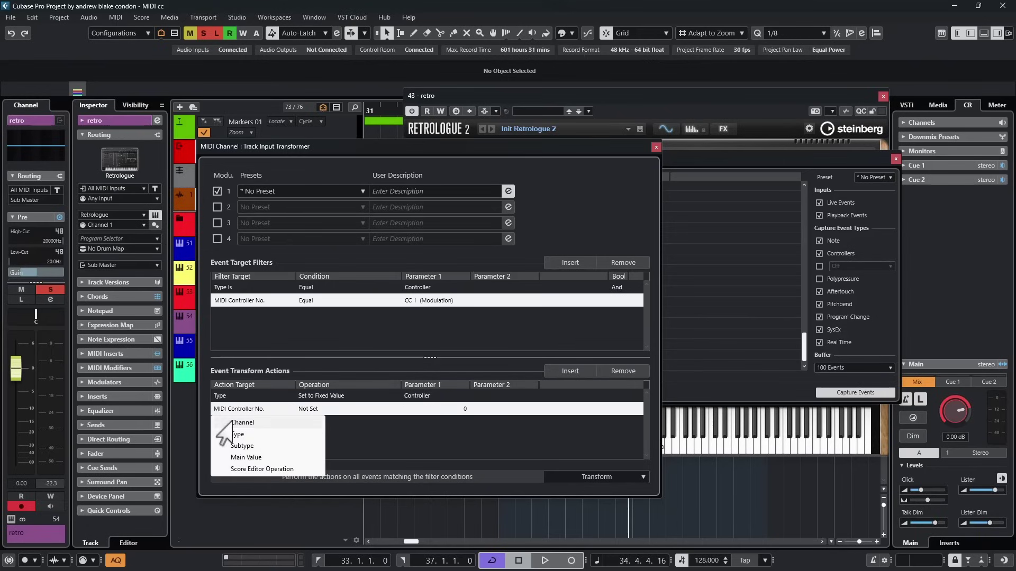
pyautogui.click(242, 446)
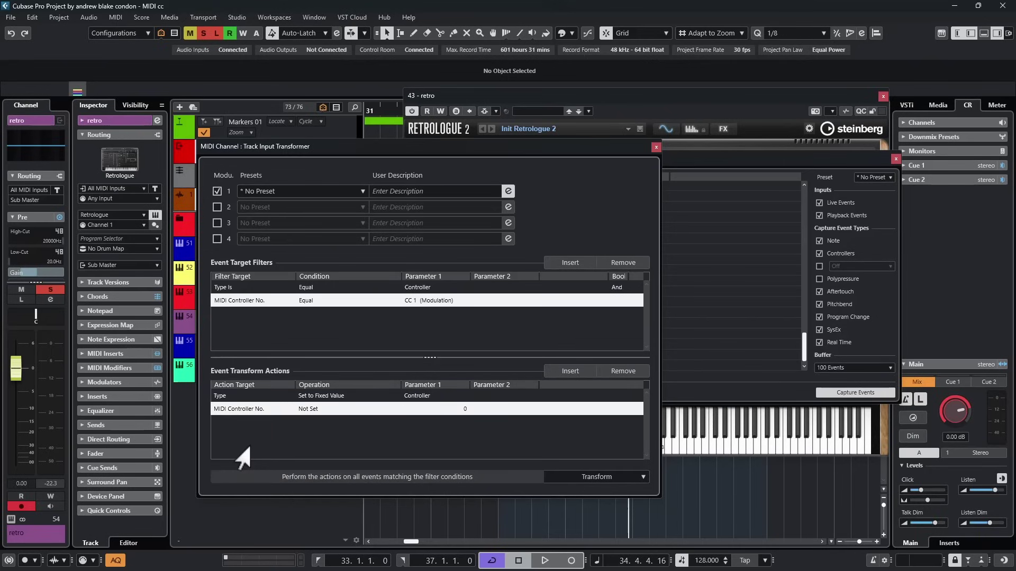
pyautogui.click(308, 409)
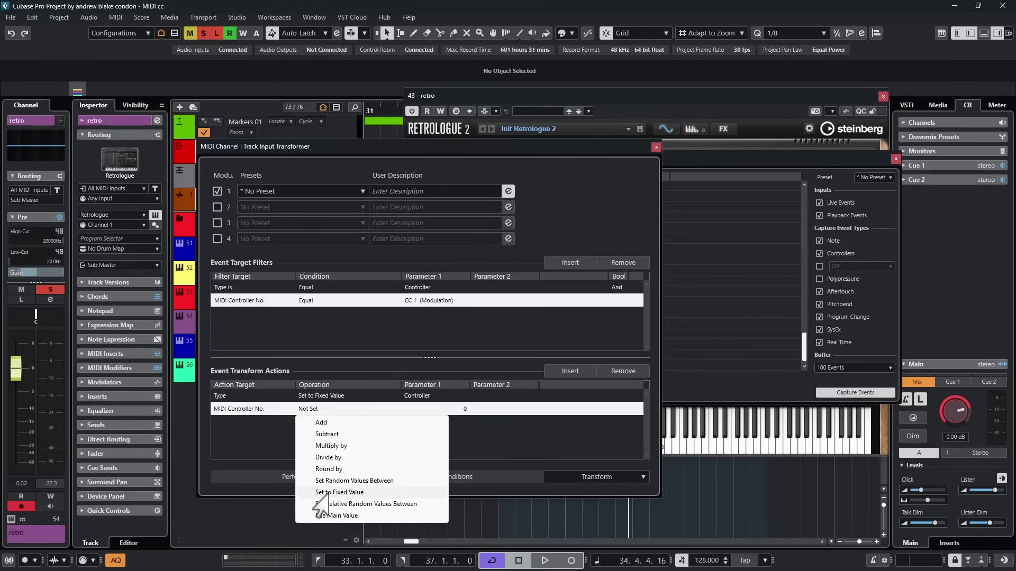
pyautogui.click(335, 493)
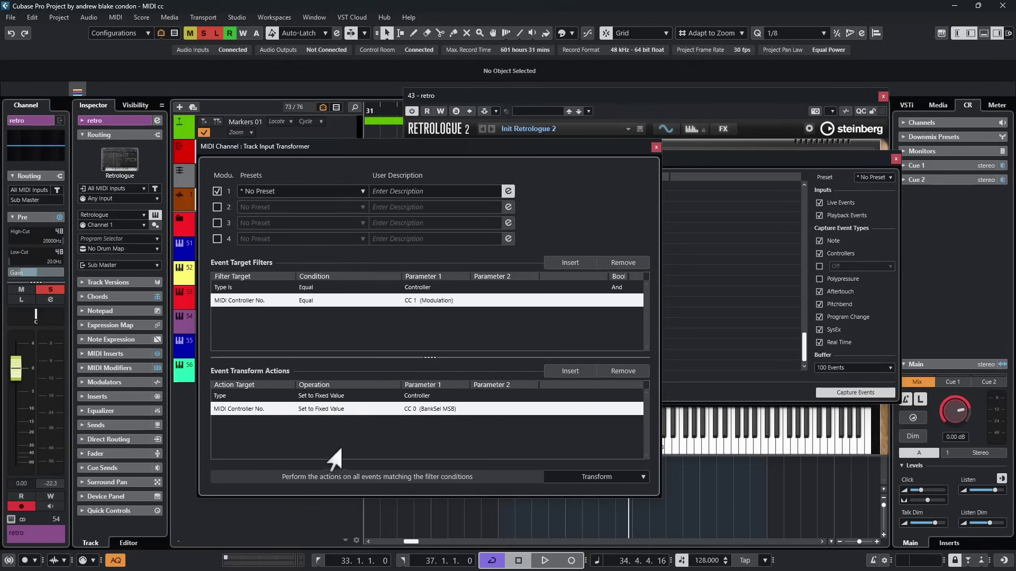
pyautogui.click(414, 411)
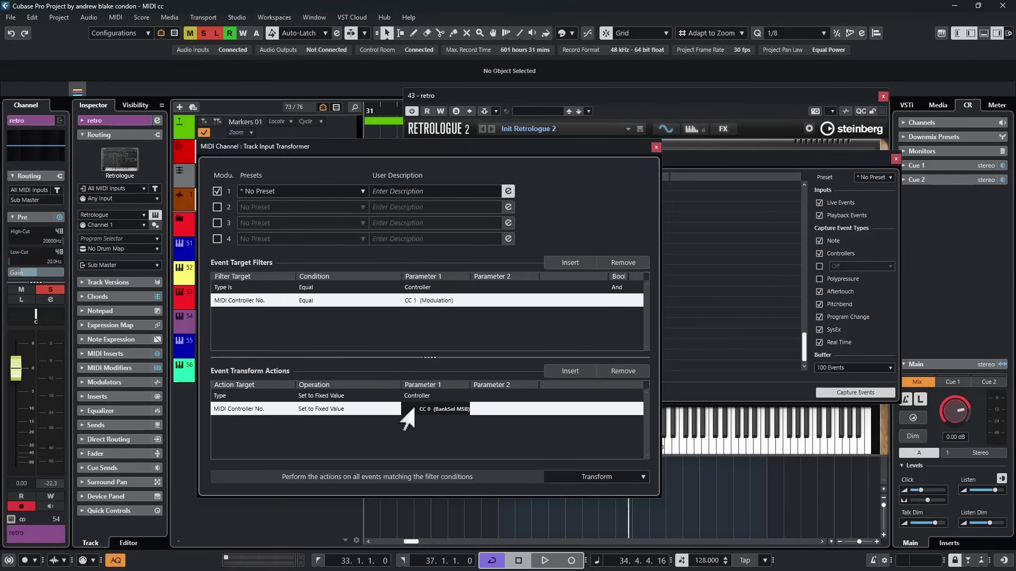
pyautogui.scroll(1, 425, 425)
pyautogui.scroll(1, 416, 413)
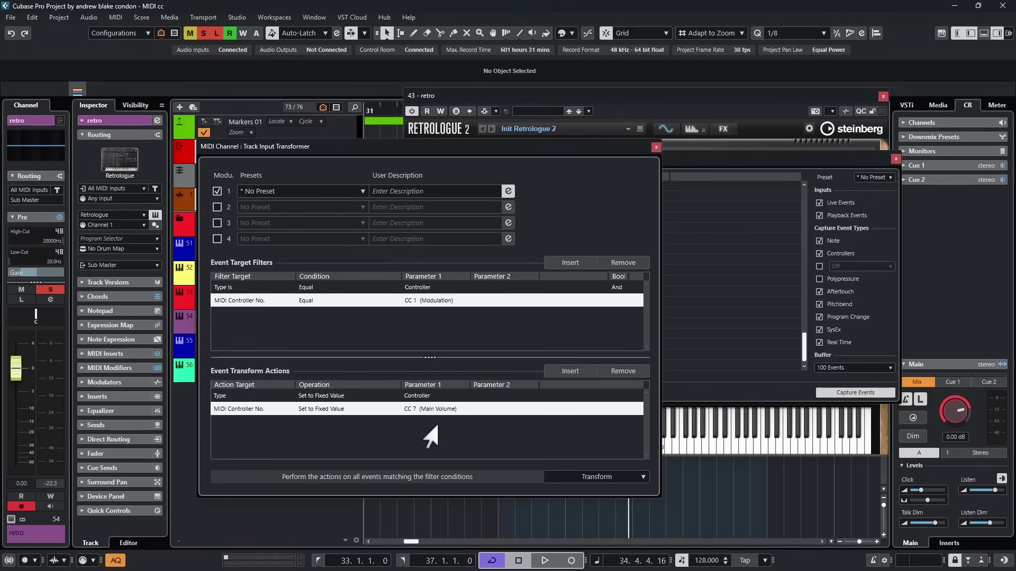
pyautogui.moveTo(335, 144); pyautogui.dragTo(417, 75)
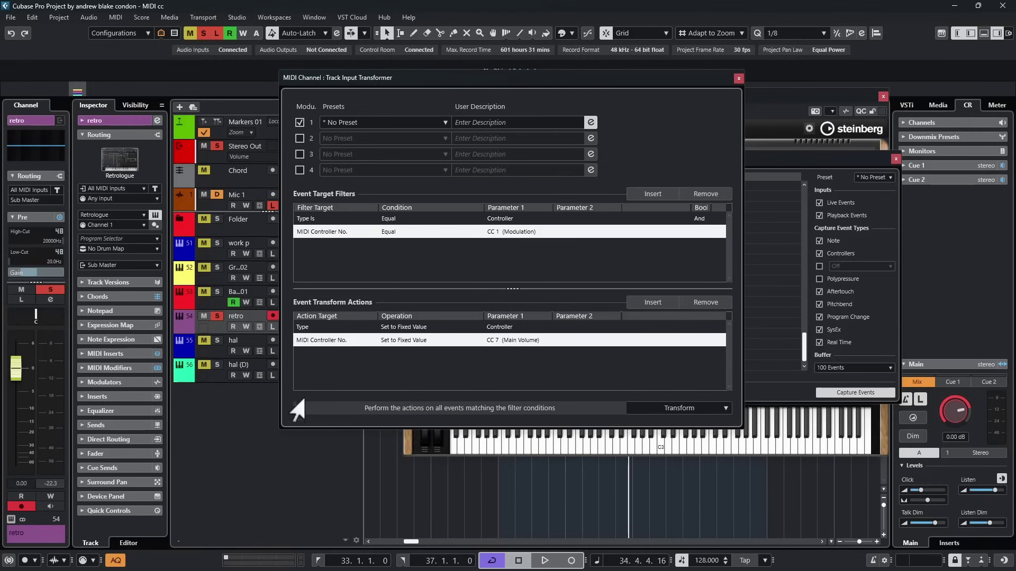
# Step: Close the transformer, clear the MIDI Monitor log and watch mod wheel arrive as CC 7
pyautogui.click(738, 79)
pyautogui.moveTo(527, 159); pyautogui.dragTo(465, 223)
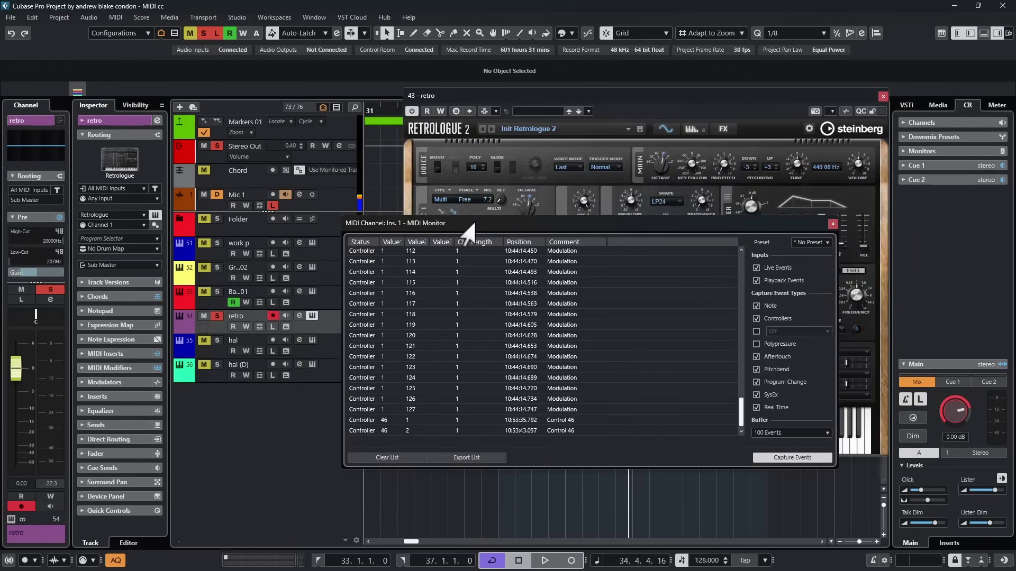
pyautogui.click(377, 456)
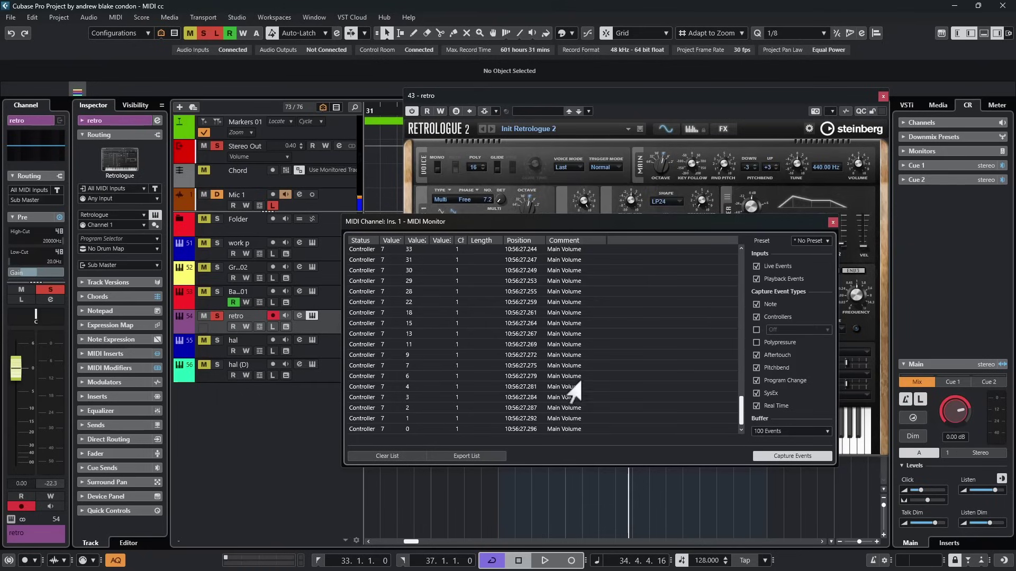
pyautogui.moveTo(493, 225); pyautogui.dragTo(471, 219)
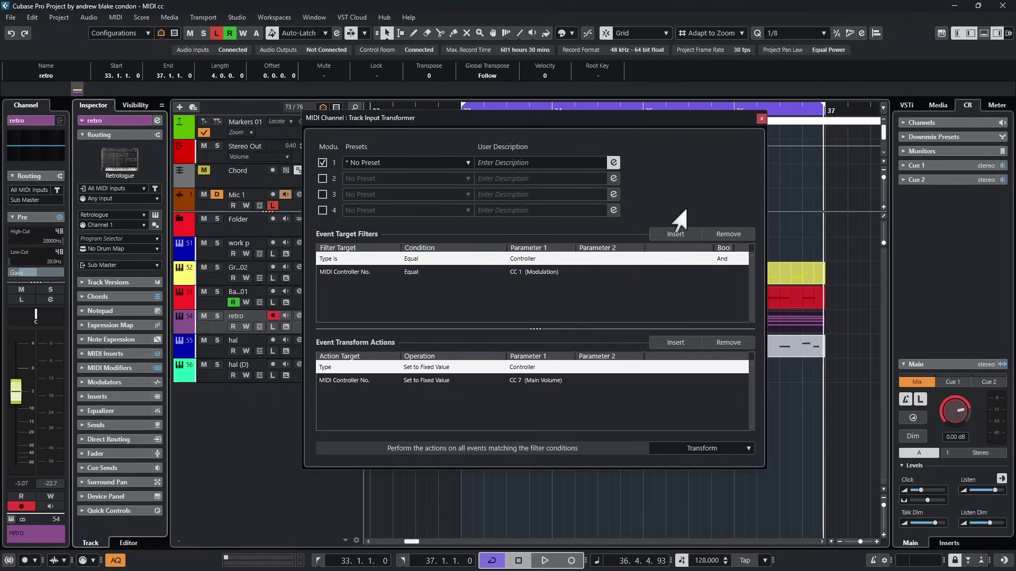
# Step: Toggle the transformer modules, leaving module 2 disabled and module 1 active
pyautogui.moveTo(503, 81); pyautogui.dragTo(526, 120)
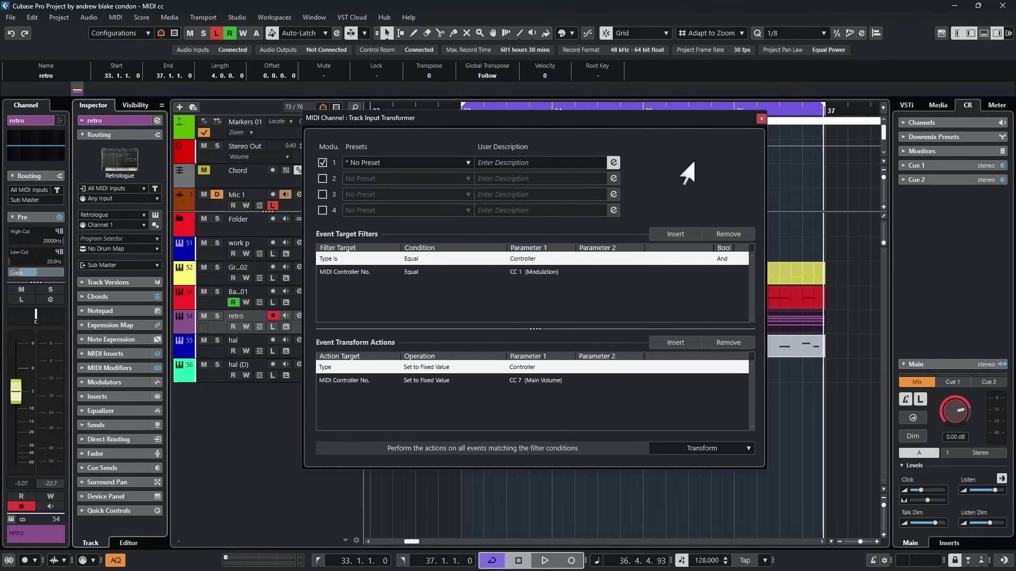
pyautogui.click(321, 179)
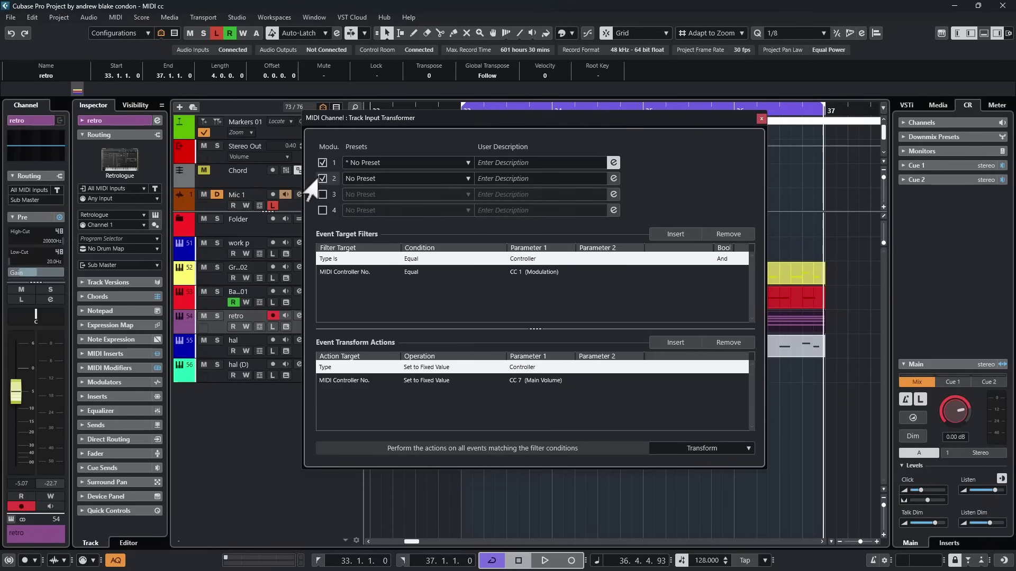
pyautogui.click(321, 180)
pyautogui.click(321, 179)
pyautogui.click(320, 179)
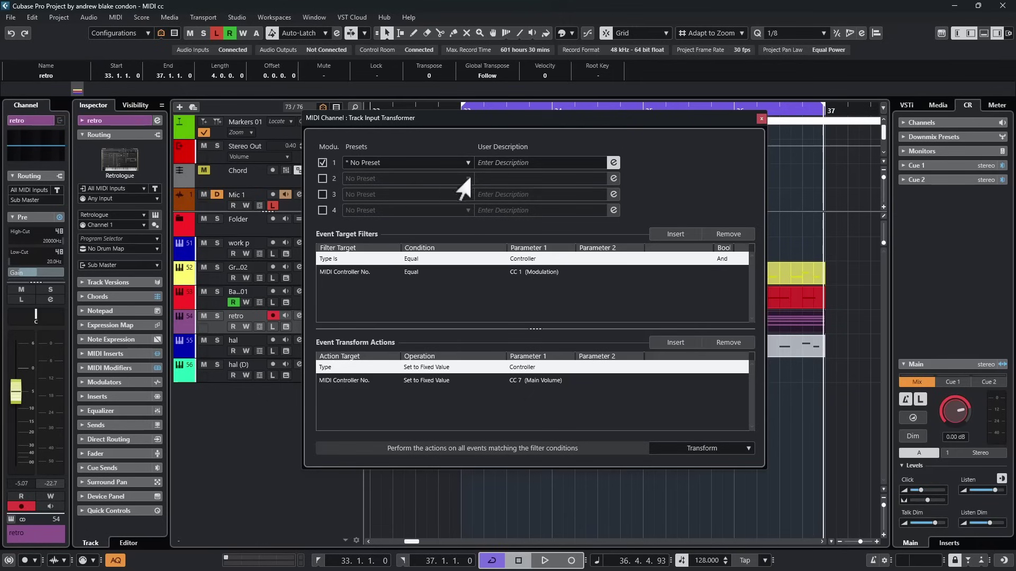
pyautogui.click(322, 163)
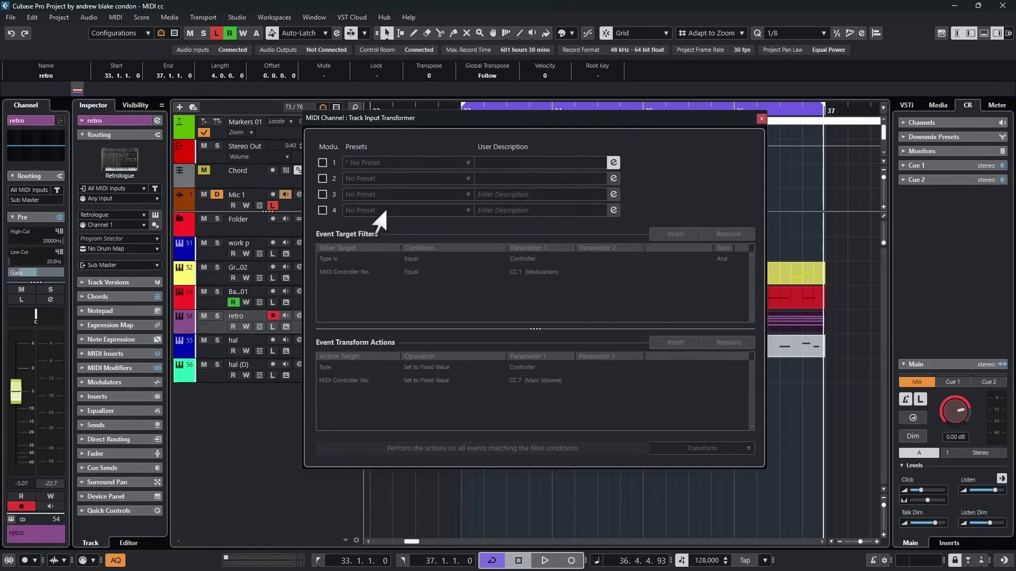
pyautogui.click(323, 163)
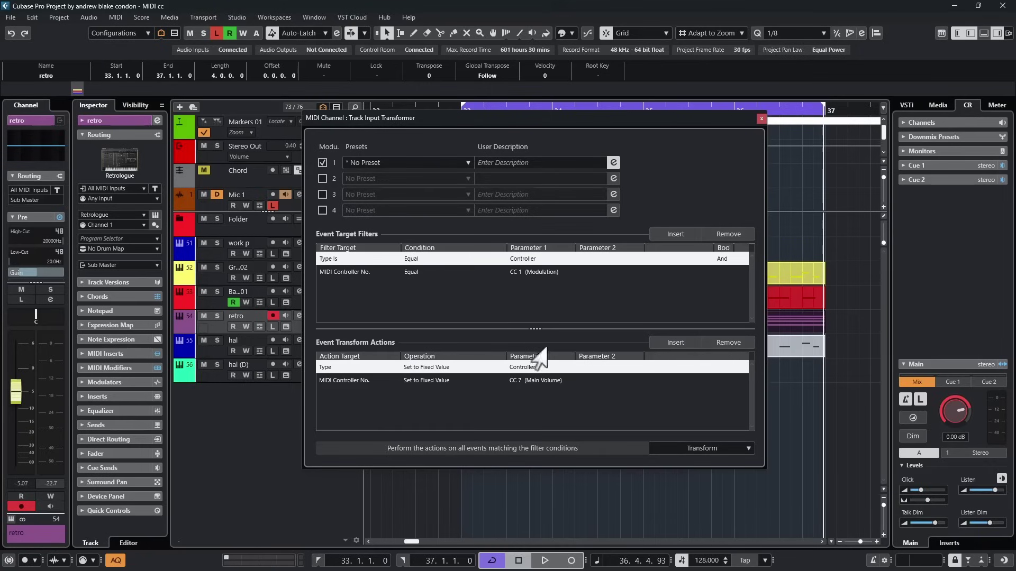
# Step: Save module 1's settings as preset 'Input 5 13 25' and reload it from User Presets
pyautogui.click(400, 163)
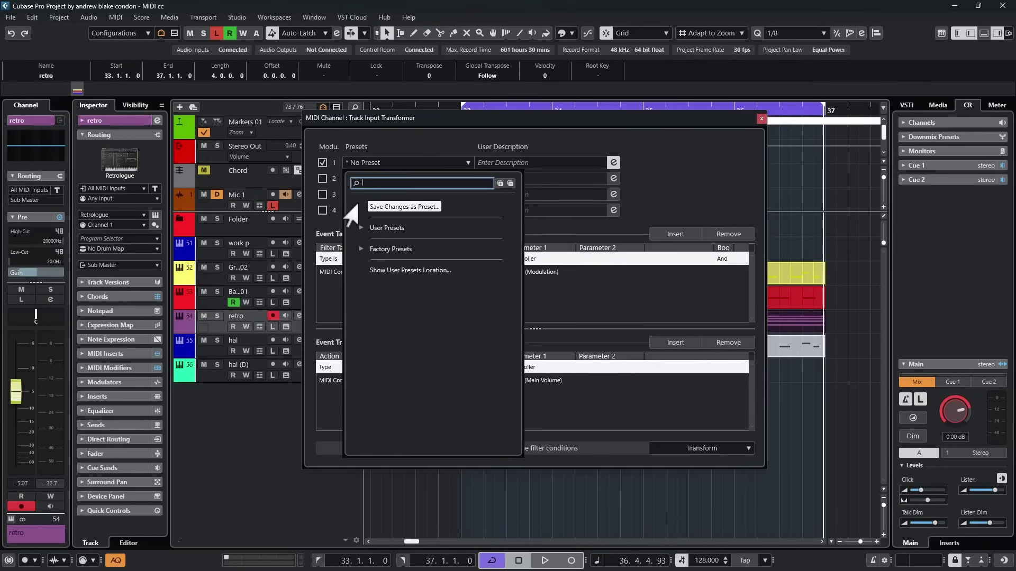
pyautogui.click(391, 208)
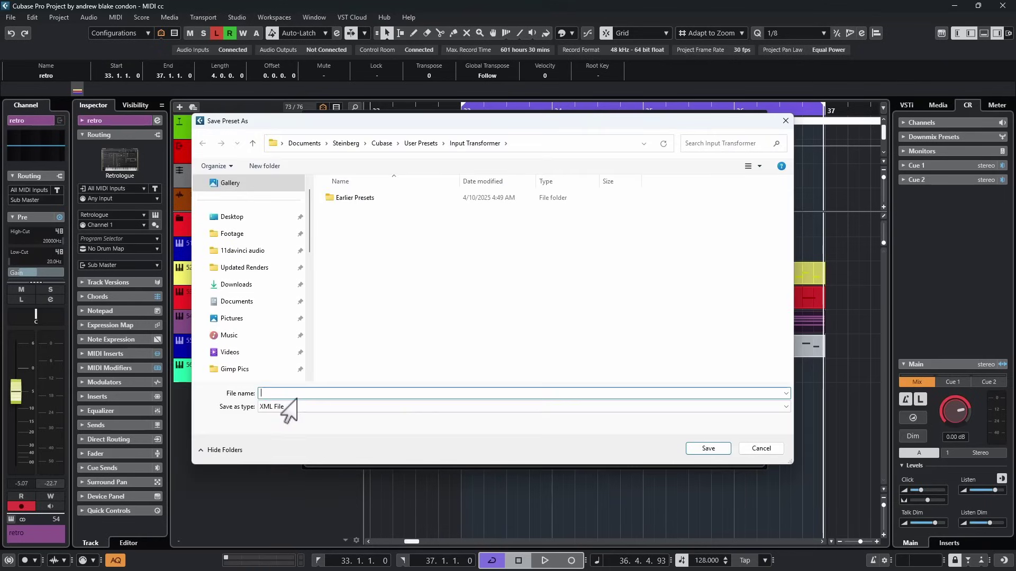
pyautogui.write('Input 5 1')
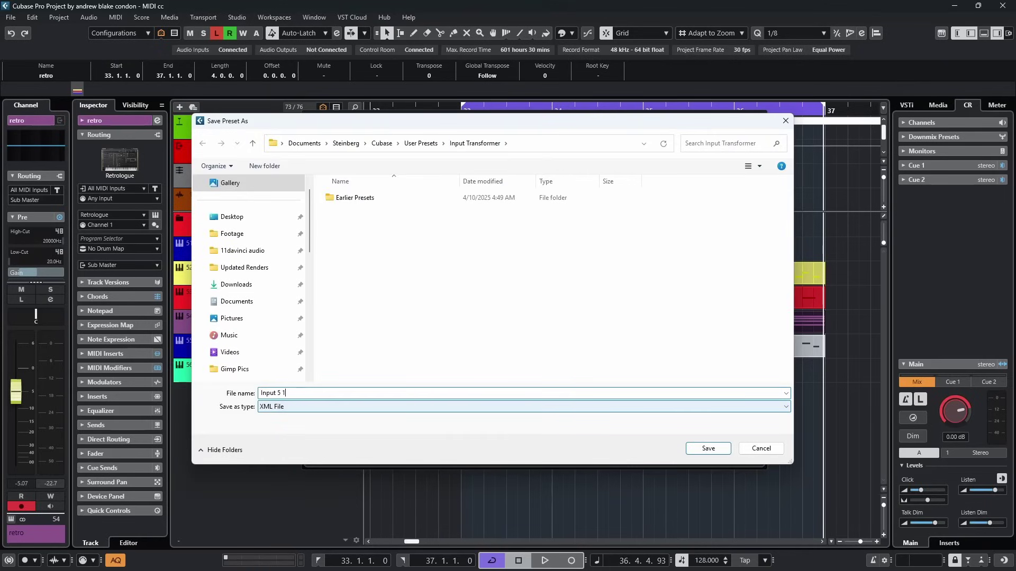
pyautogui.write('3 25')
pyautogui.press('Return')
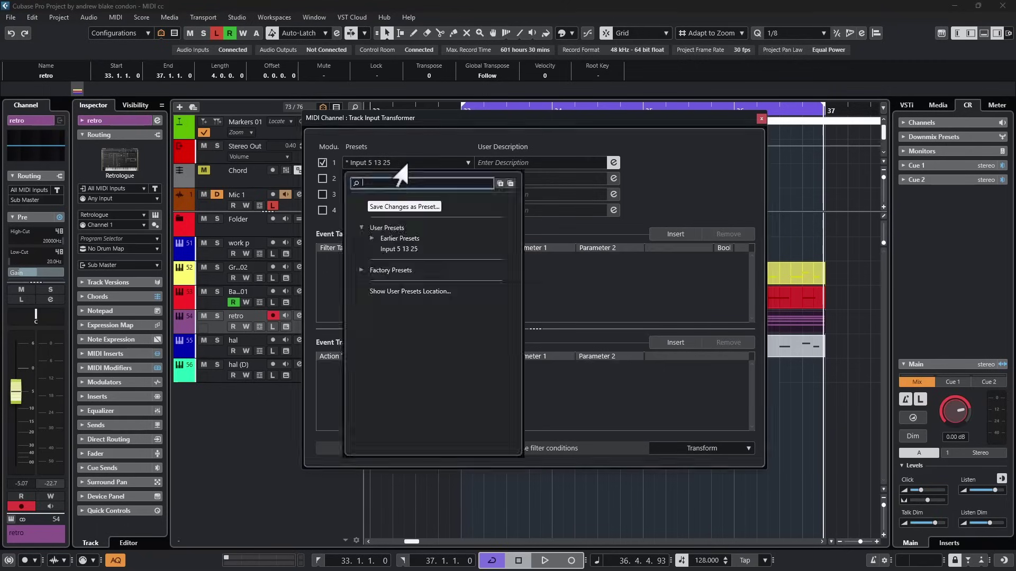
pyautogui.click(396, 163)
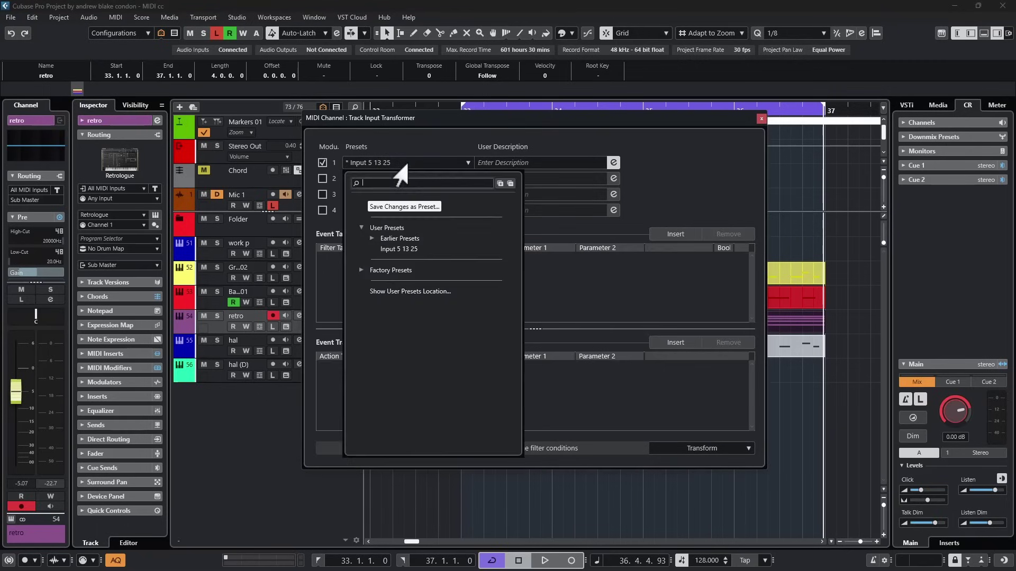
pyautogui.click(361, 227)
pyautogui.click(361, 227)
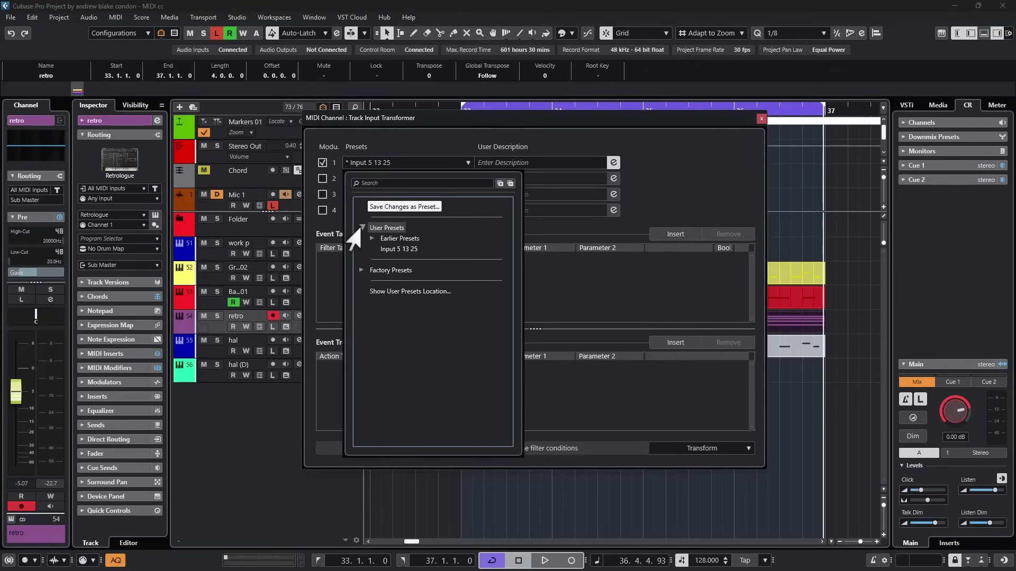
pyautogui.click(399, 249)
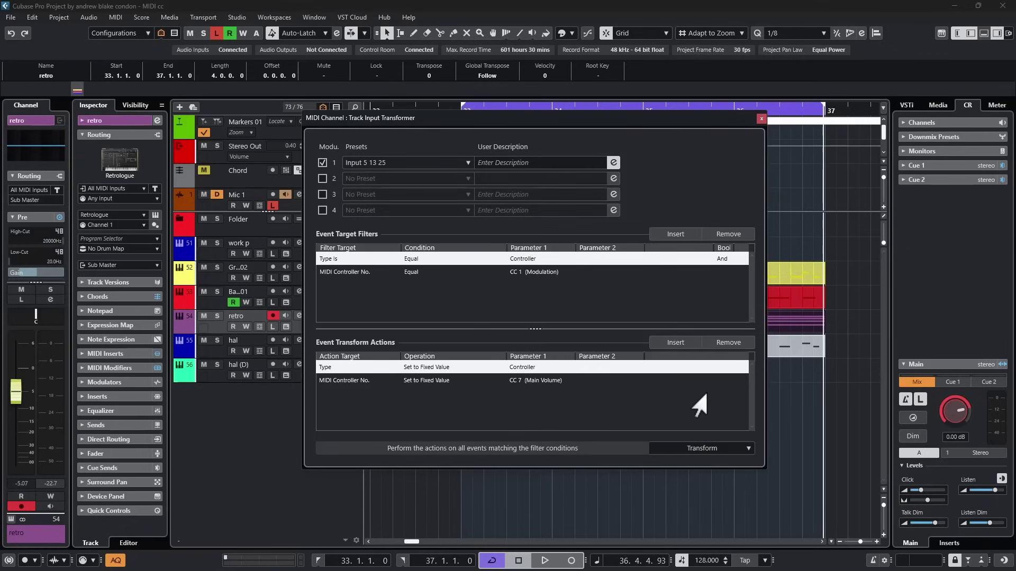
# Step: Load Iconica Sketch Violins I from the All programs list in the hal (D) HALion Sonic
pyautogui.click(533, 382)
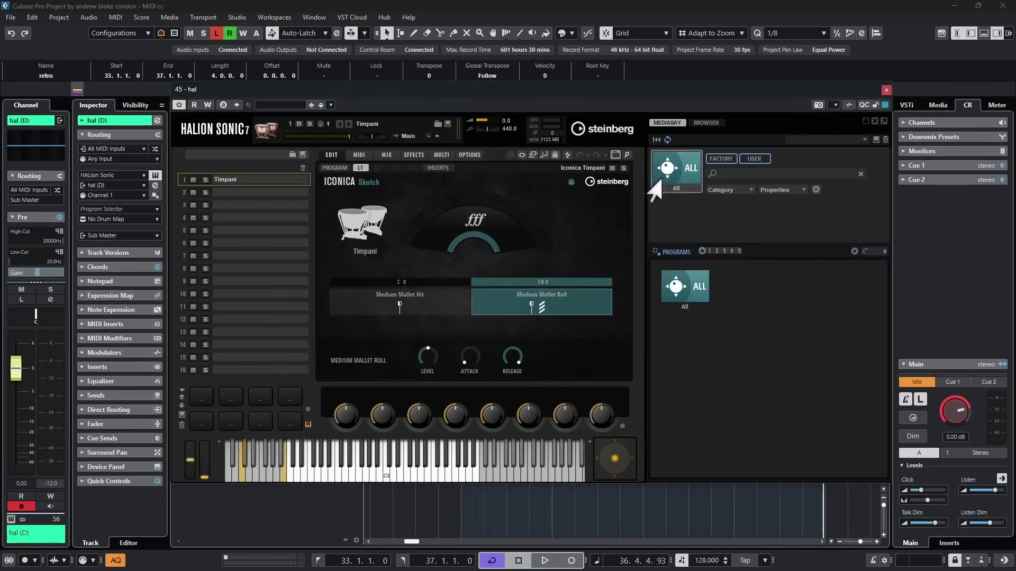
pyautogui.click(665, 179)
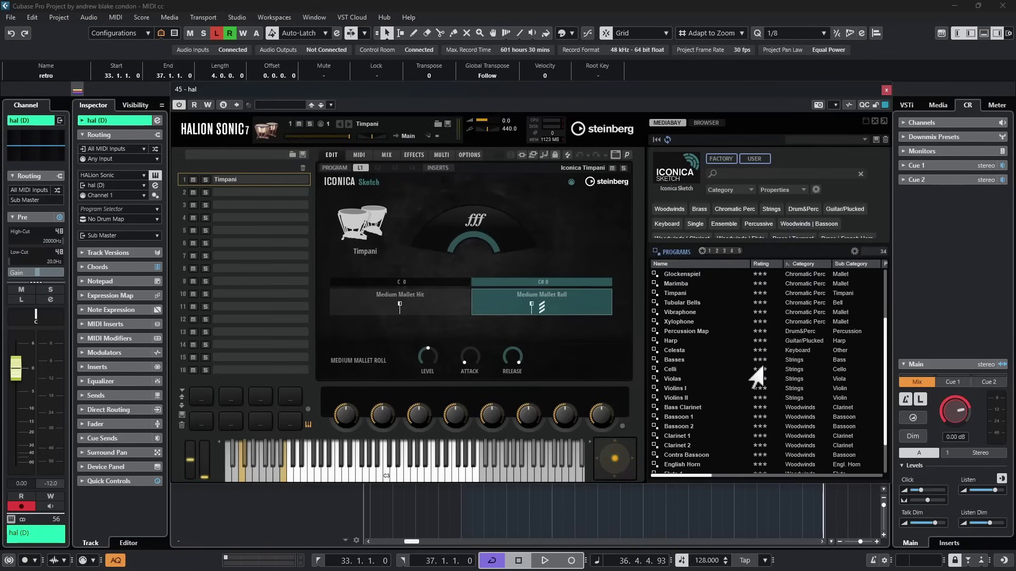
pyautogui.doubleClick(675, 388)
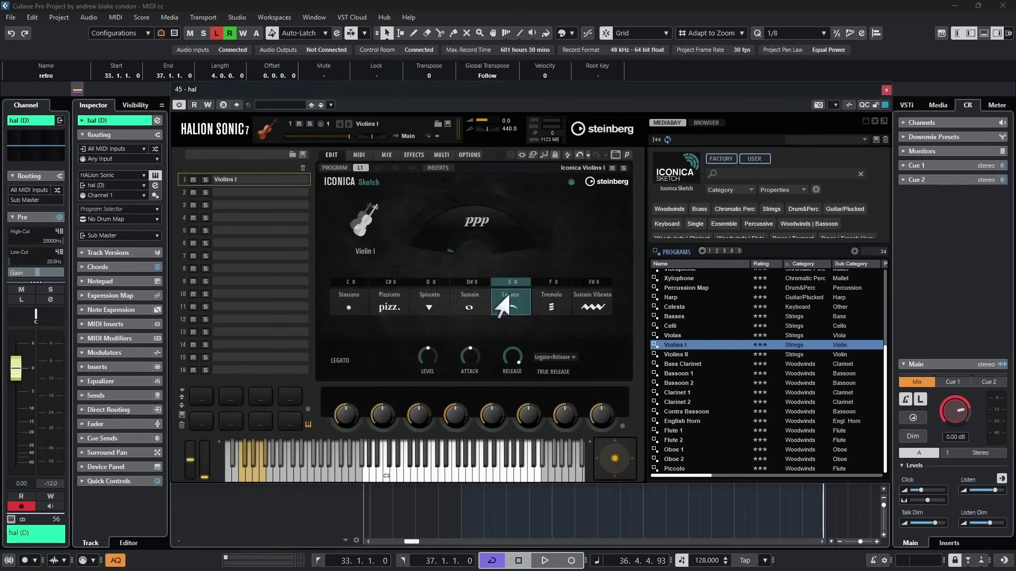
# Step: Close HALion Sonic and open the hal (D) part in the Key Editor with Note Expression expanded
pyautogui.hotkey('ctrl', 'w')
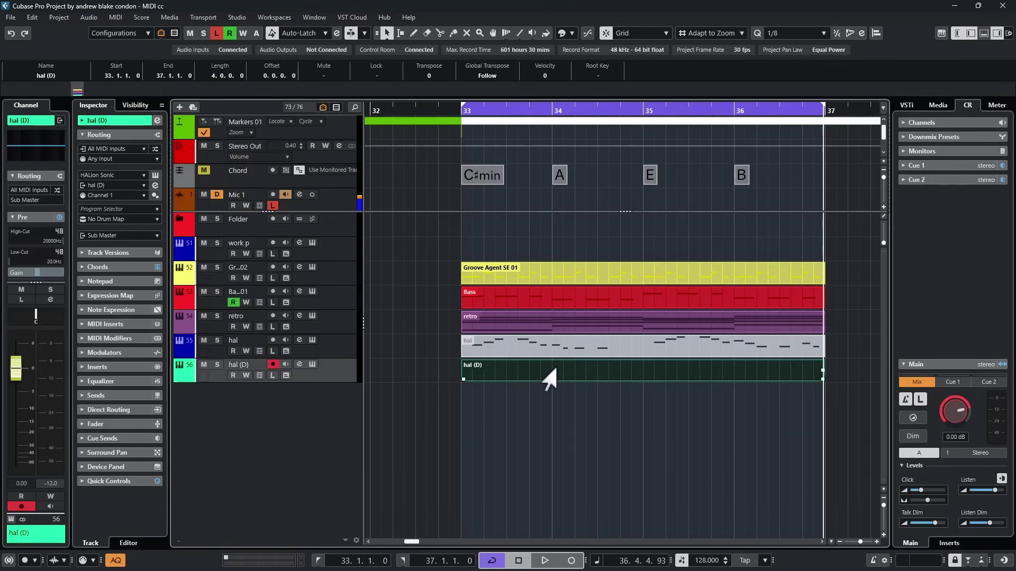
pyautogui.doubleClick(550, 378)
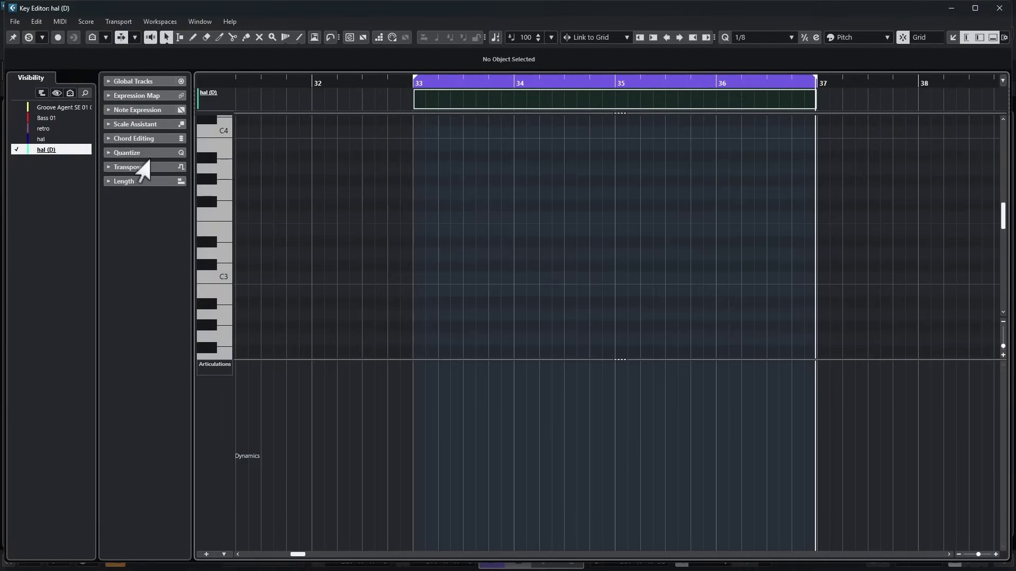
pyautogui.click(141, 111)
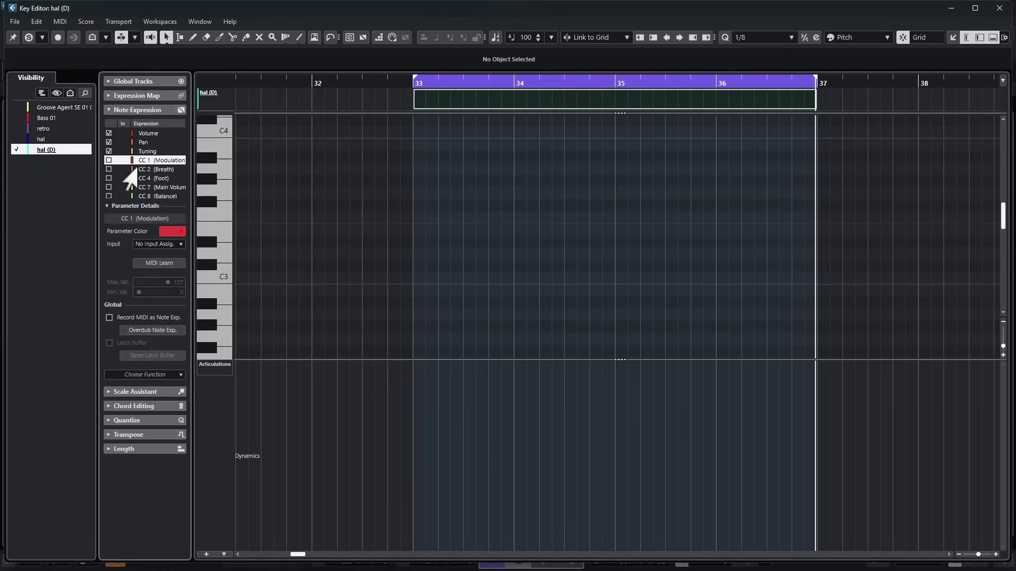
# Step: Dismiss the CC 1 options menu and scroll through the note expression list
pyautogui.rightClick(112, 150)
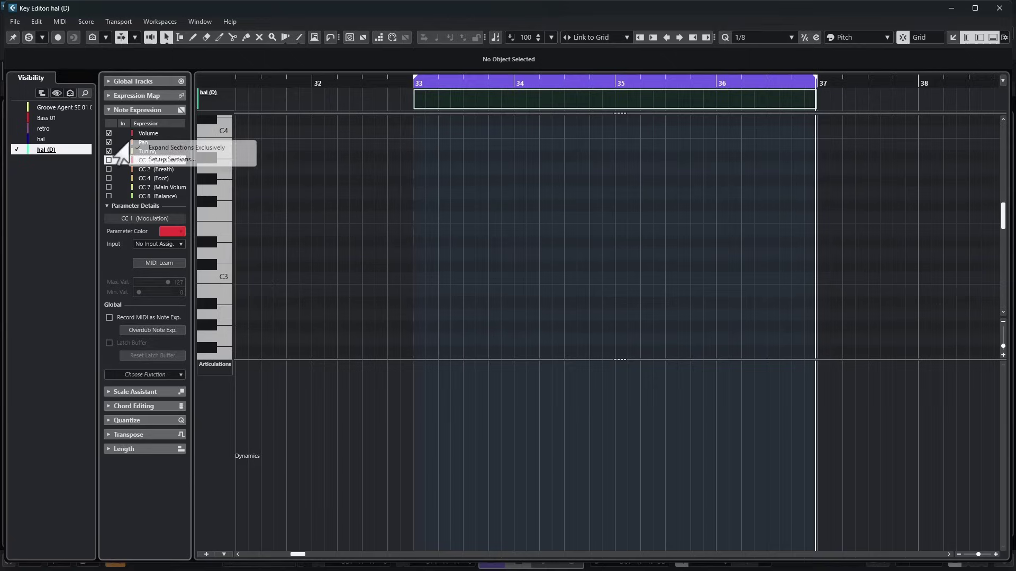
pyautogui.click(42, 187)
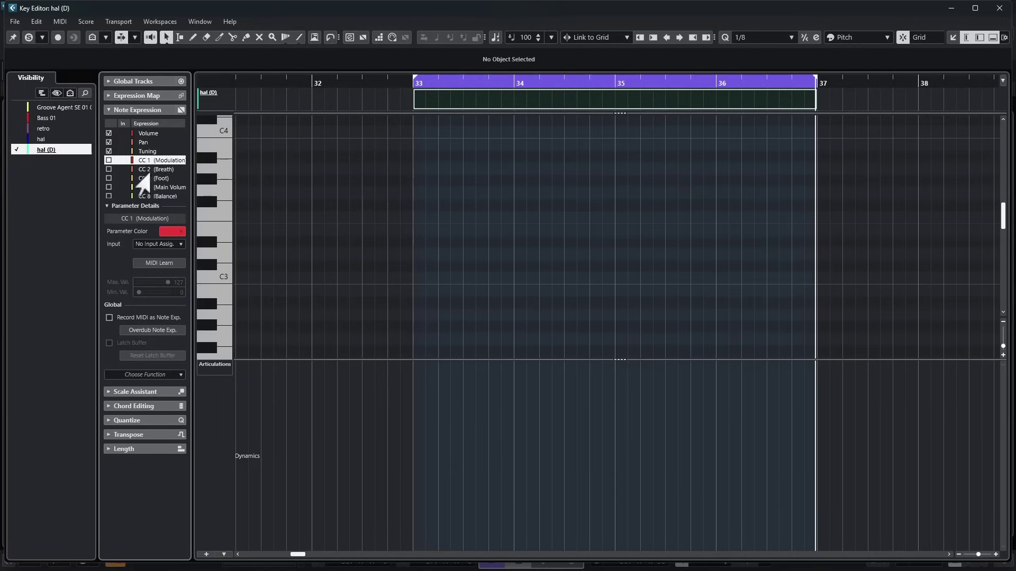
pyautogui.scroll(-3, 153, 177)
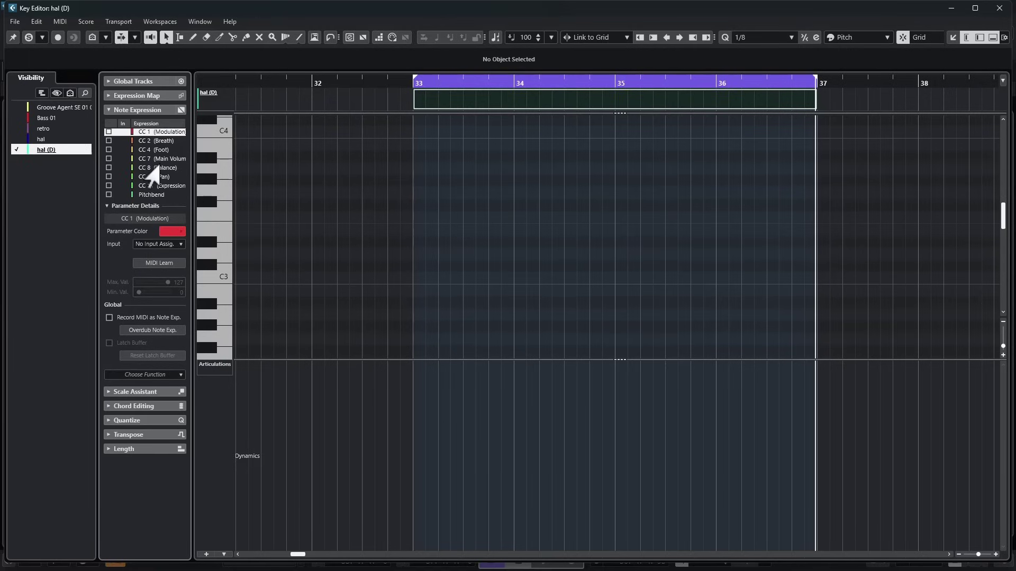
pyautogui.scroll(2, 129, 158)
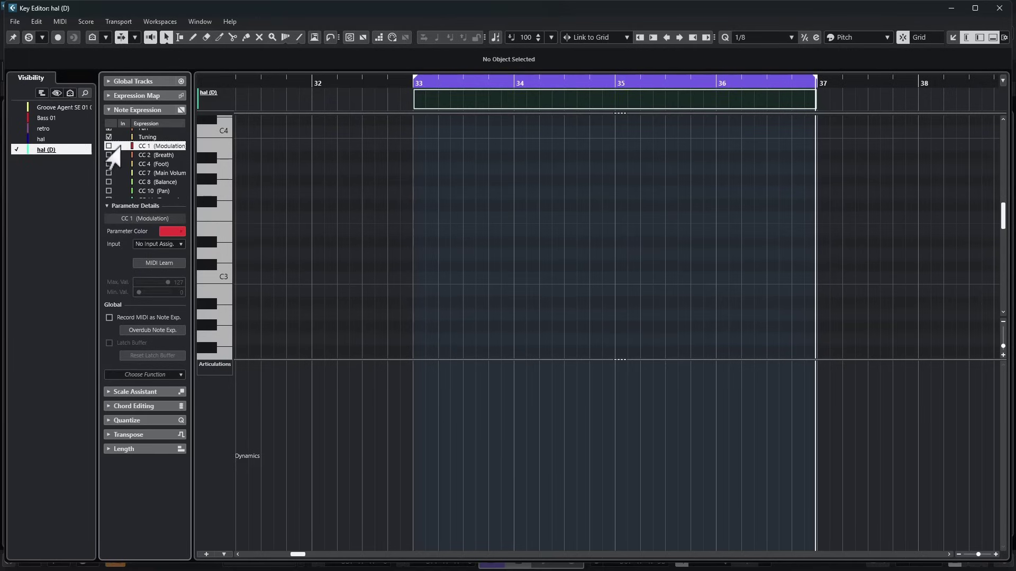
pyautogui.scroll(-3, 135, 180)
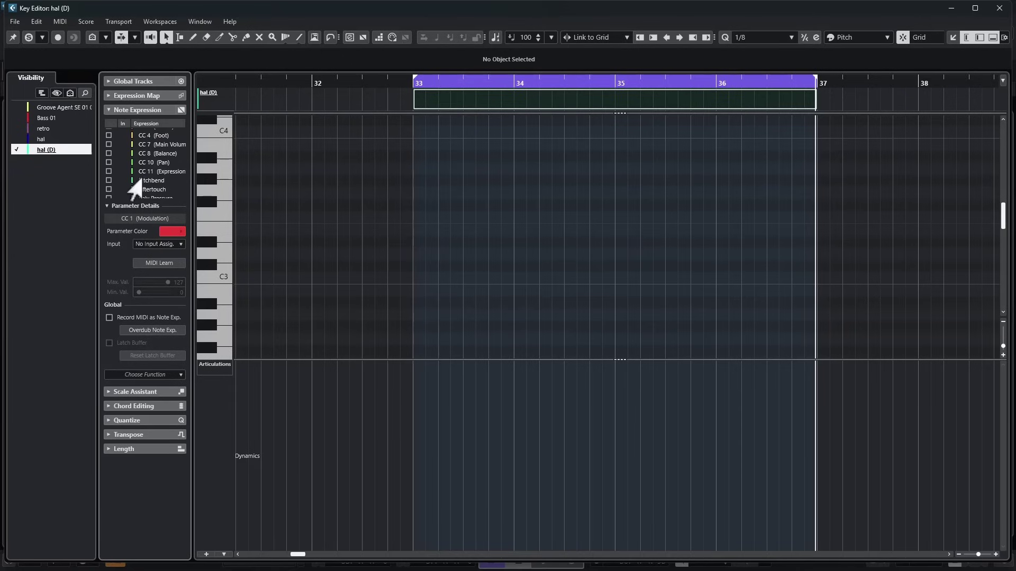
pyautogui.scroll(3, 153, 193)
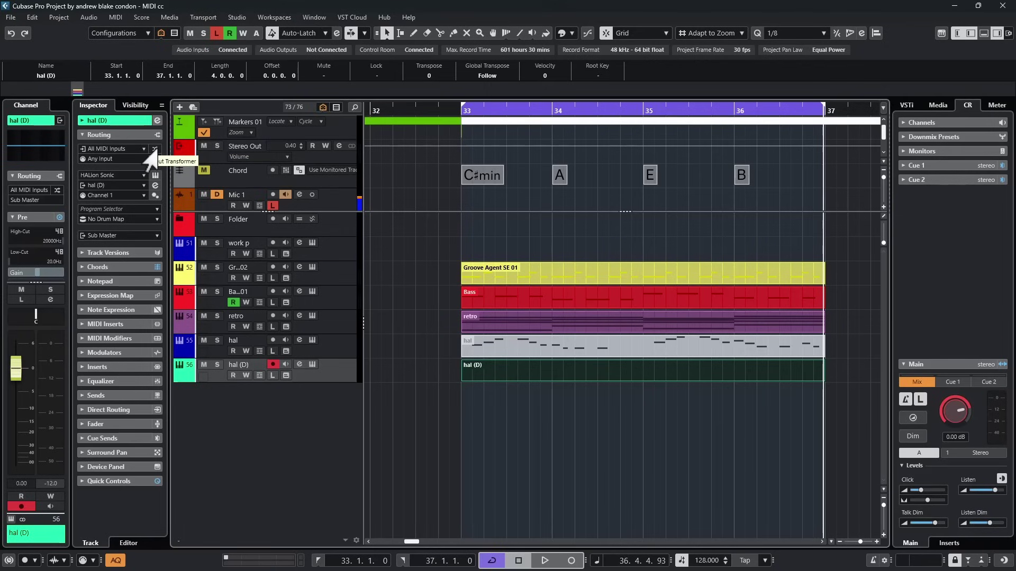
# Step: Set hal (D)'s Input Transformer to Track and enable module 1 in its panel
pyautogui.click(155, 148)
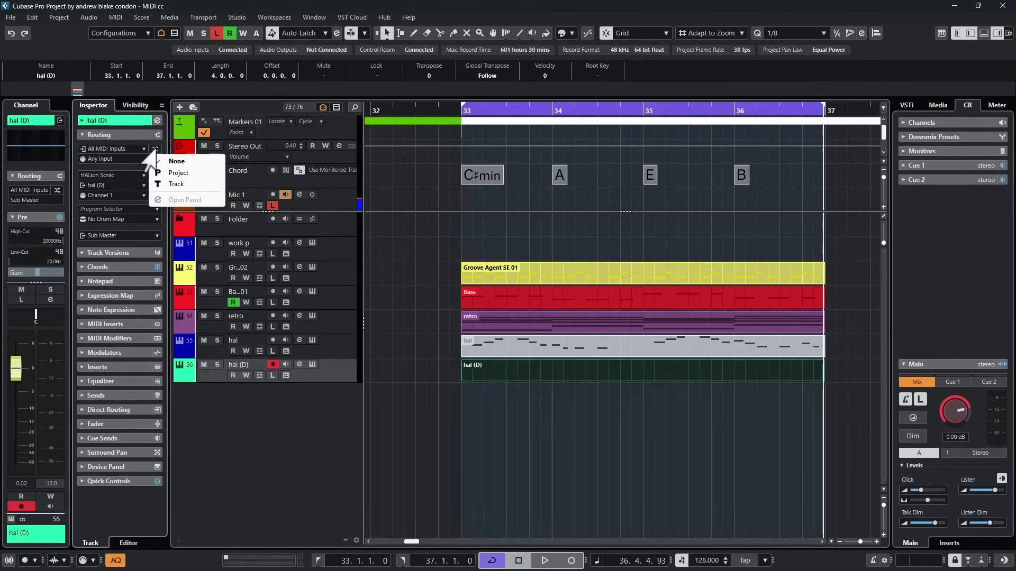
pyautogui.click(176, 184)
pyautogui.click(155, 148)
pyautogui.click(182, 201)
pyautogui.click(322, 162)
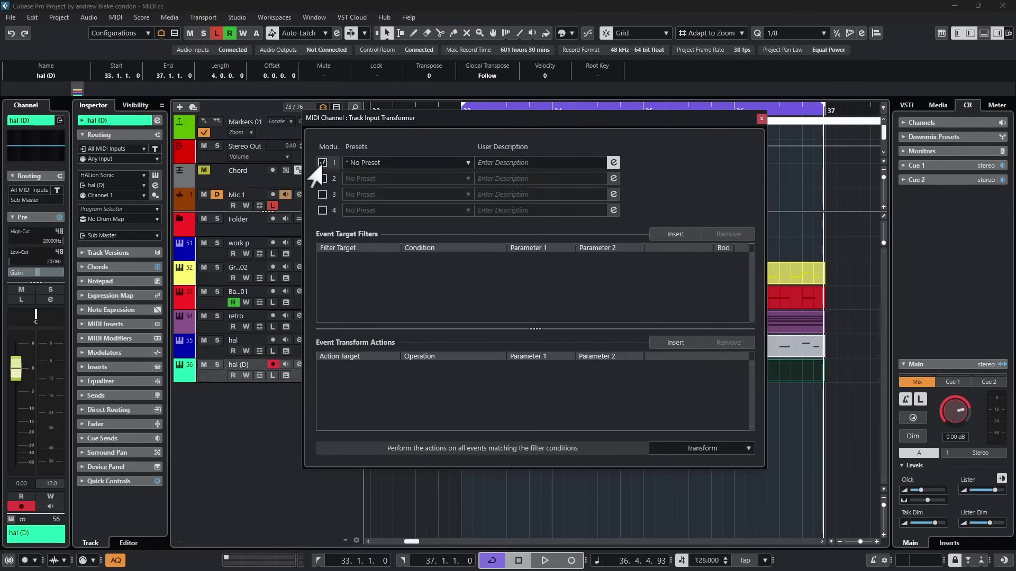
# Step: Load the user preset Input 5 13 25 into module 1 and change the target controller to CC 14
pyautogui.click(350, 164)
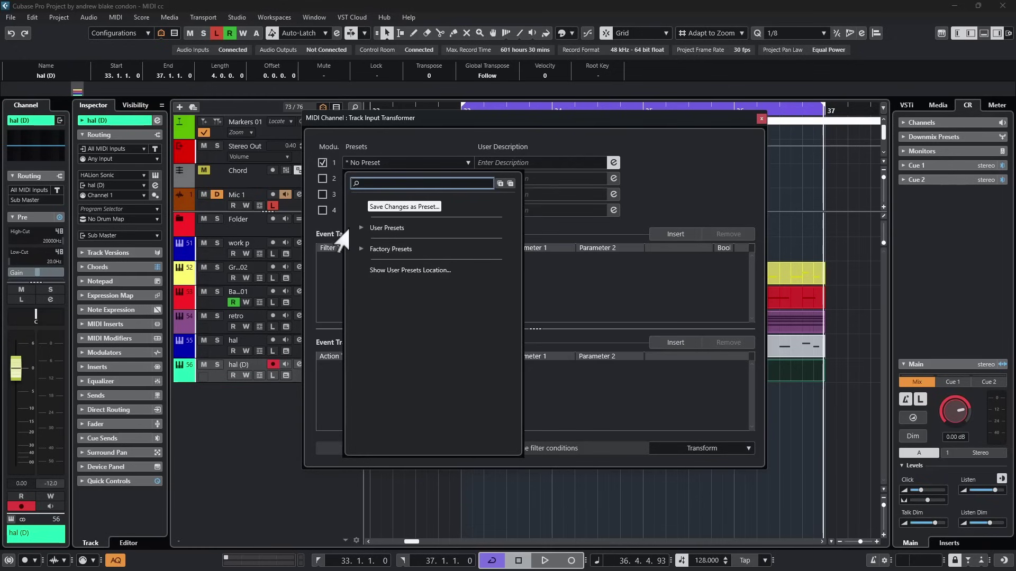
pyautogui.click(362, 227)
pyautogui.click(383, 242)
pyautogui.doubleClick(514, 380)
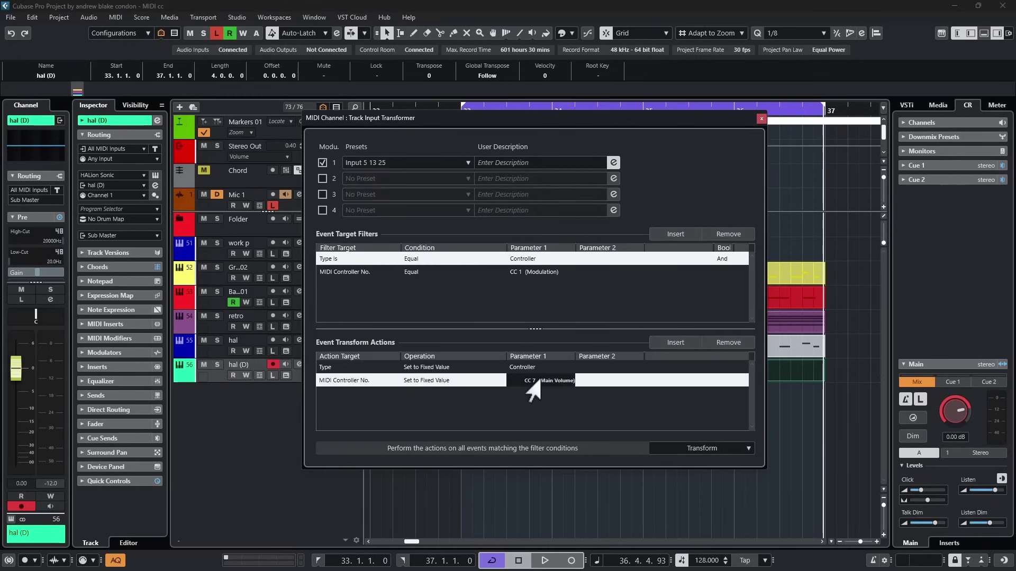
pyautogui.scroll(1, 514, 380)
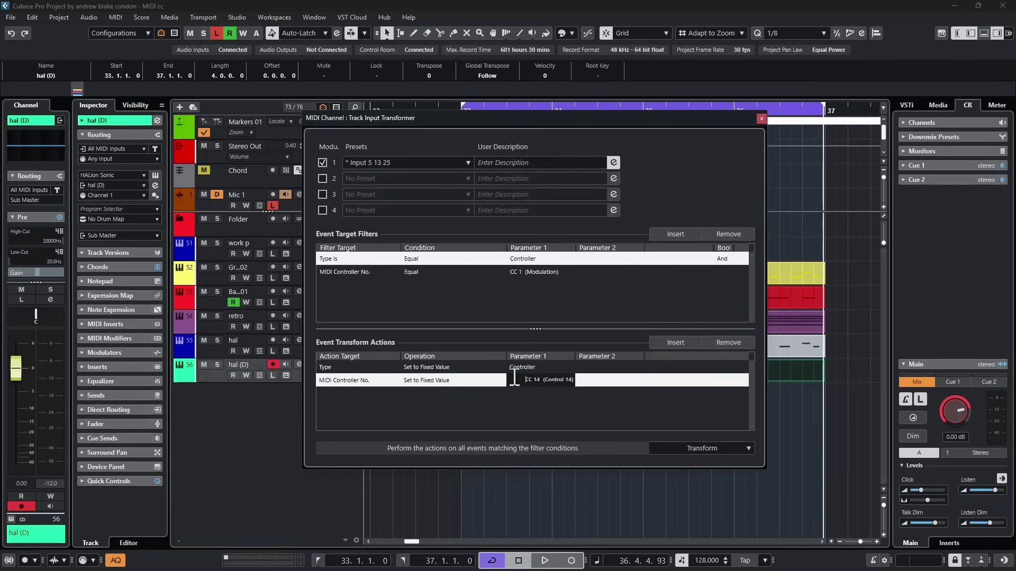
pyautogui.press('Escape')
# Step: Keep hal (D)'s Live Input on Chords and record Take3 hal (D) across bars 33–37
pyautogui.click(98, 267)
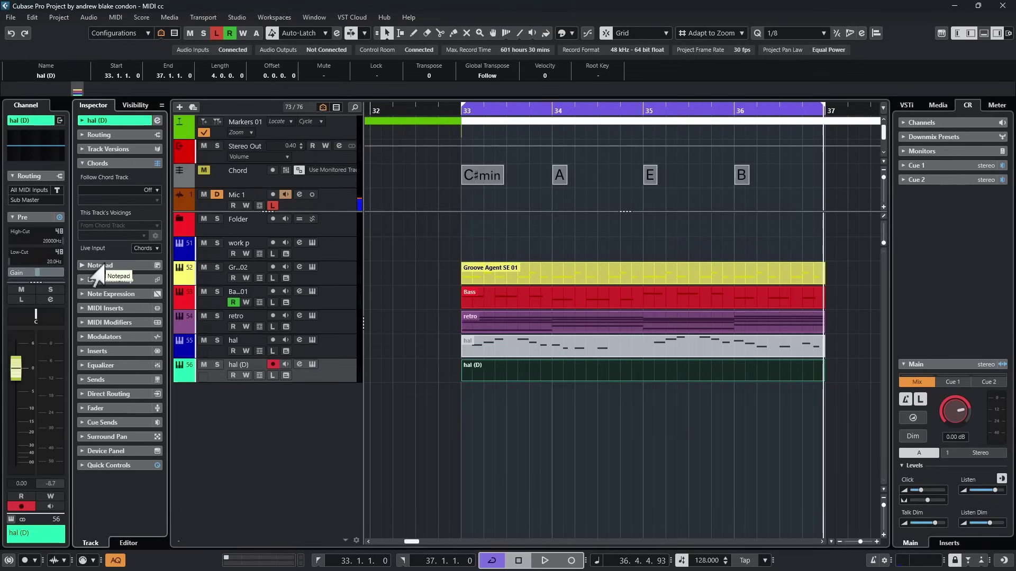
pyautogui.click(139, 248)
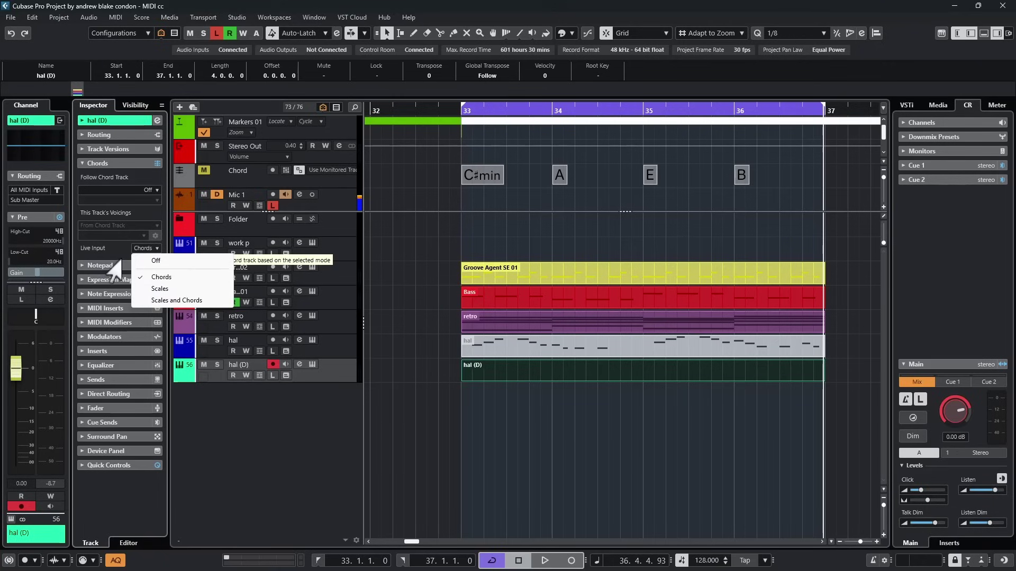
pyautogui.click(401, 178)
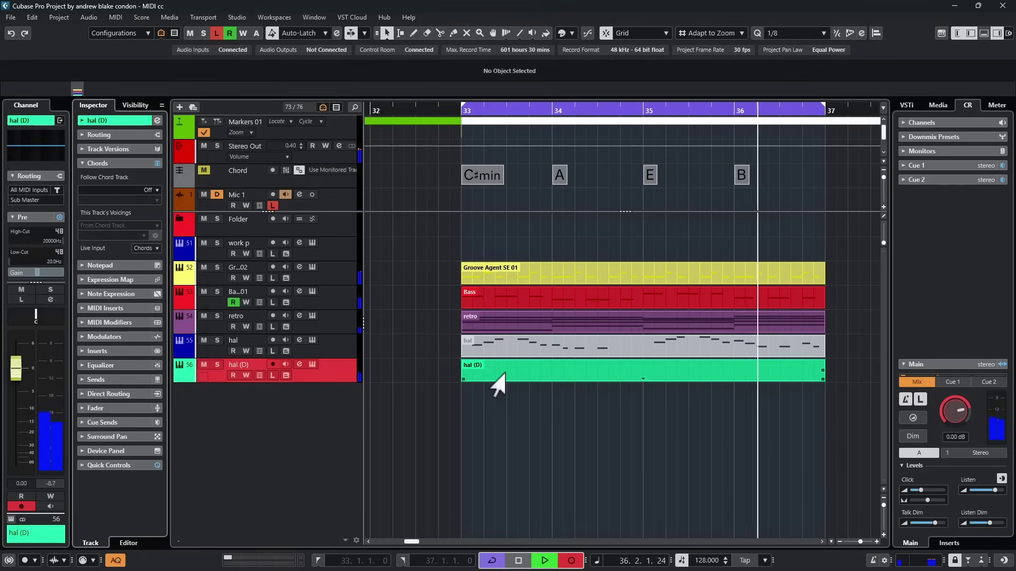
pyautogui.press('space')
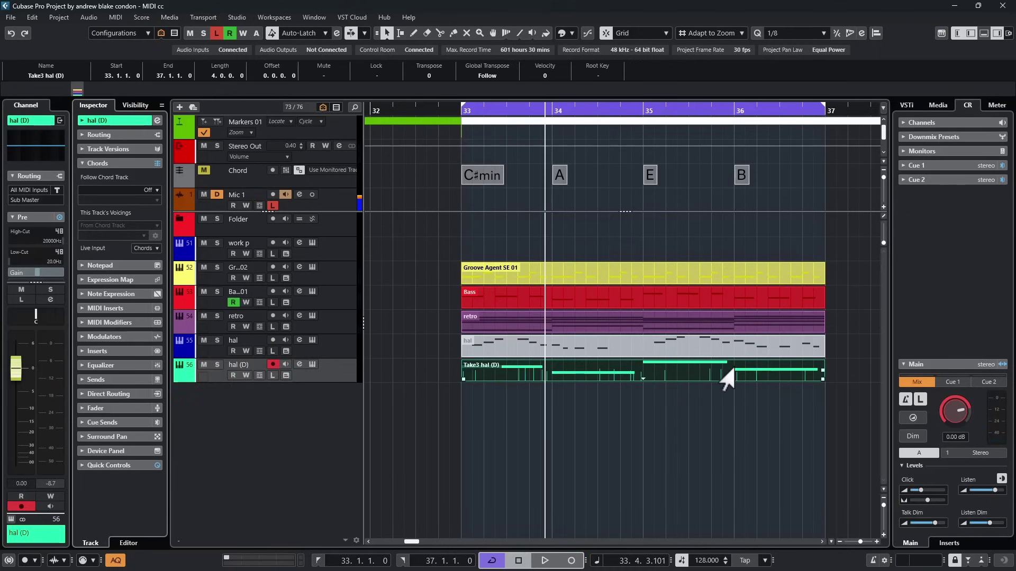
# Step: Show Take3 hal (D)'s used controller lanes, Velocity and Modulation, in the Key Editor, then close it
pyautogui.doubleClick(672, 387)
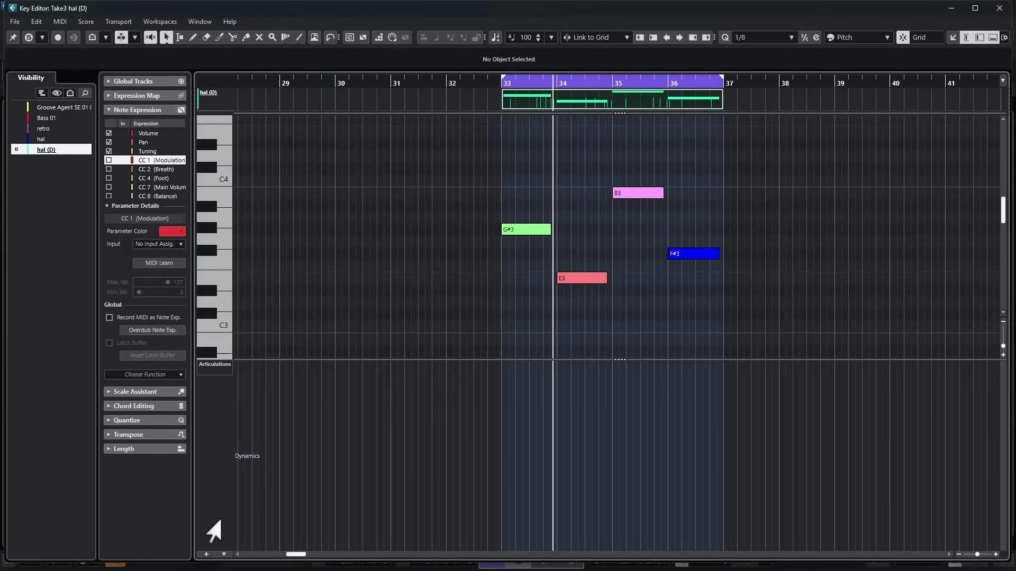
pyautogui.click(206, 555)
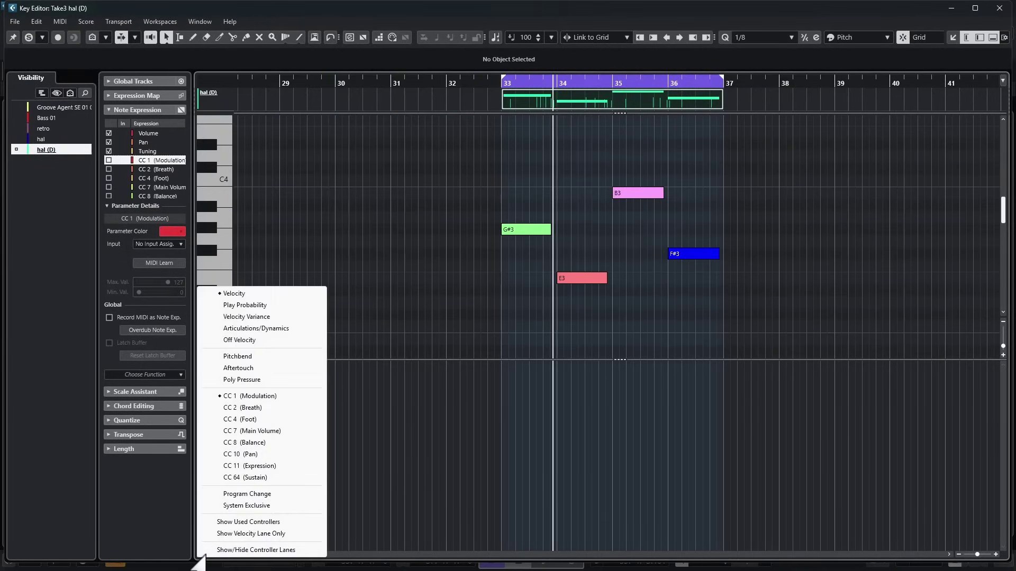
pyautogui.click(236, 523)
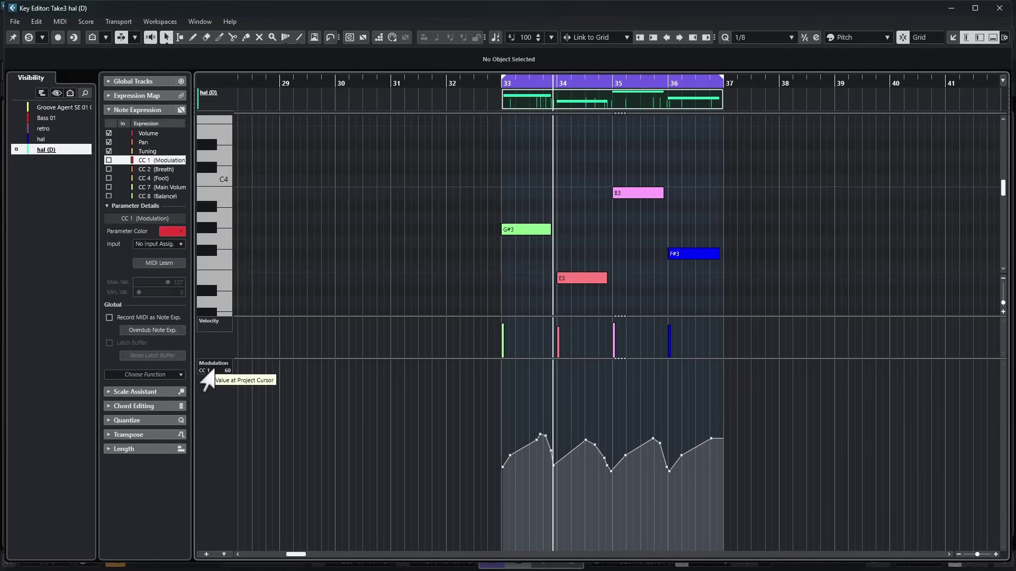
pyautogui.press('Escape')
# Step: Delete all Modulation lane events from the copied Take3 part
pyautogui.doubleClick(575, 386)
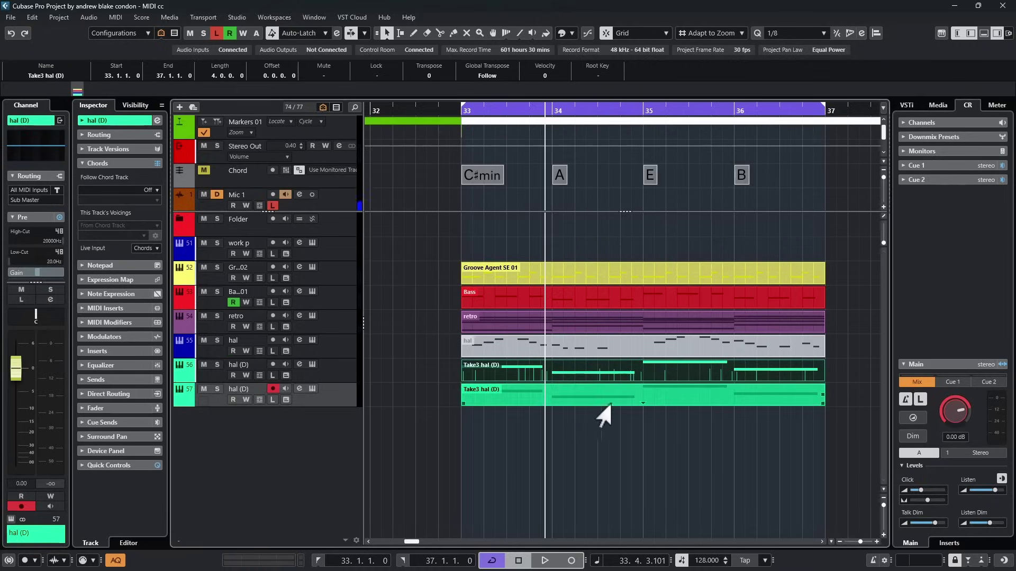
pyautogui.rightClick(211, 421)
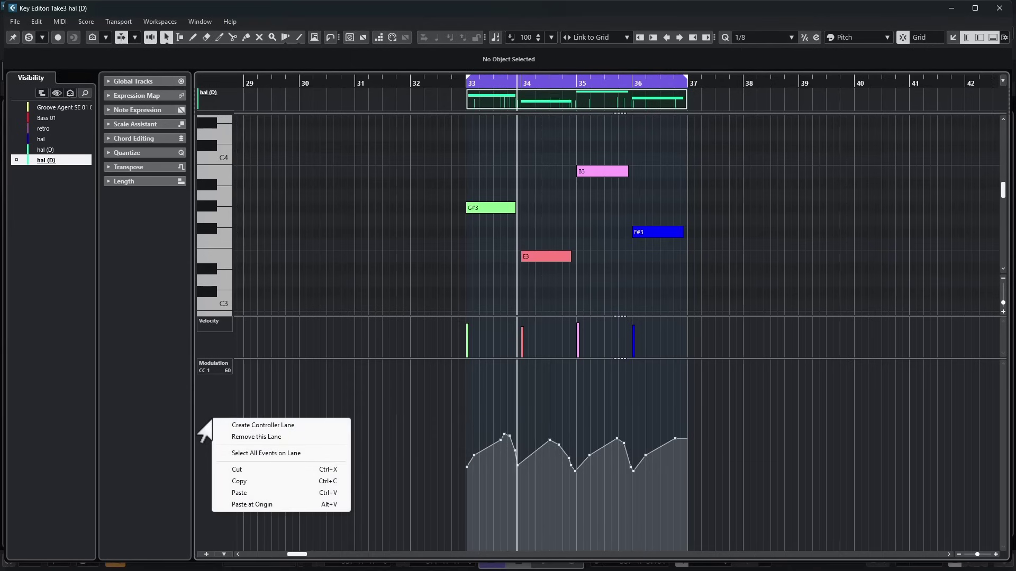
pyautogui.click(258, 455)
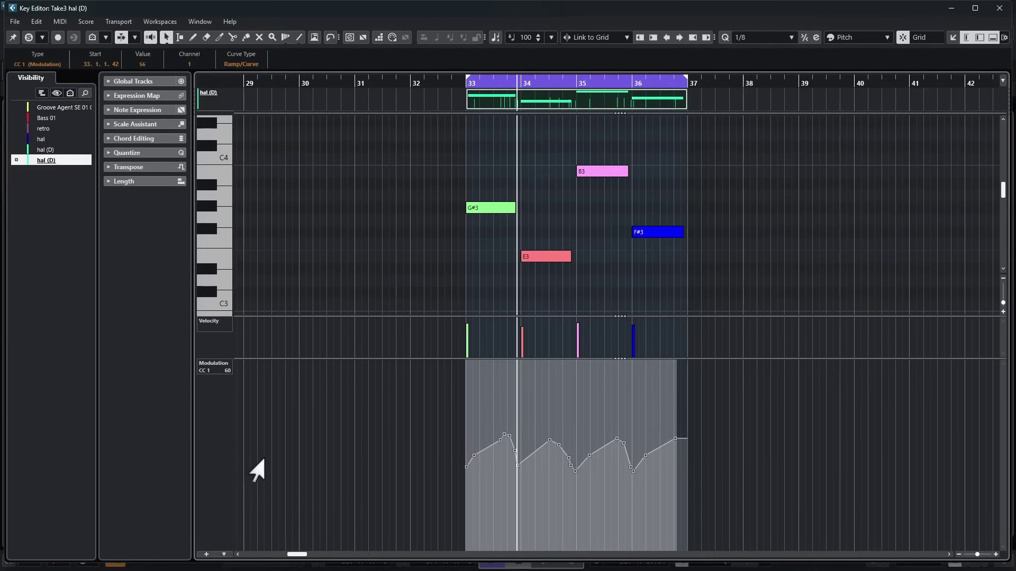
pyautogui.press('Delete')
pyautogui.hotkey('ctrl', 'e')
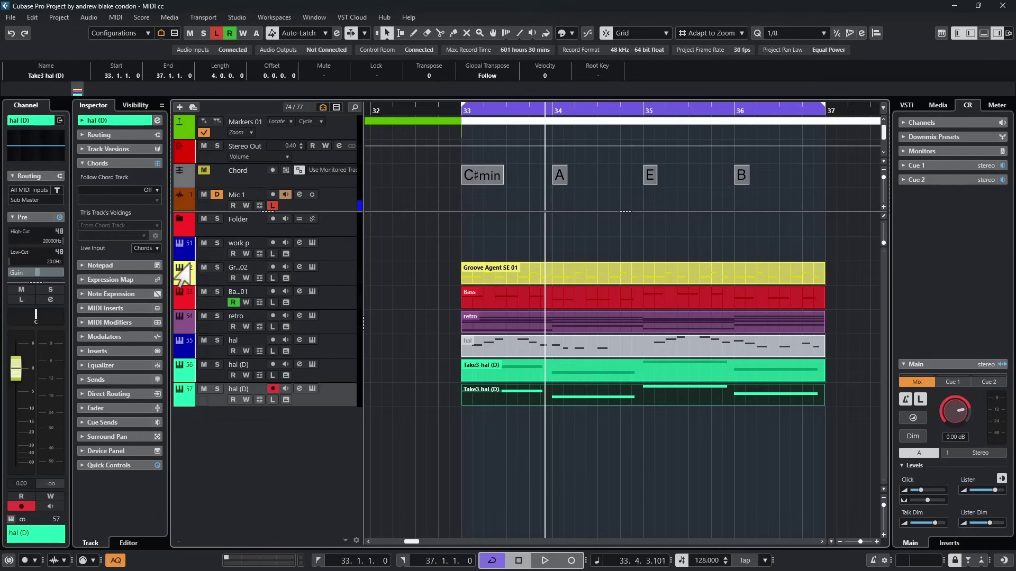
# Step: Change the track input transformer's target controller to CC 11 Expression
pyautogui.click(101, 135)
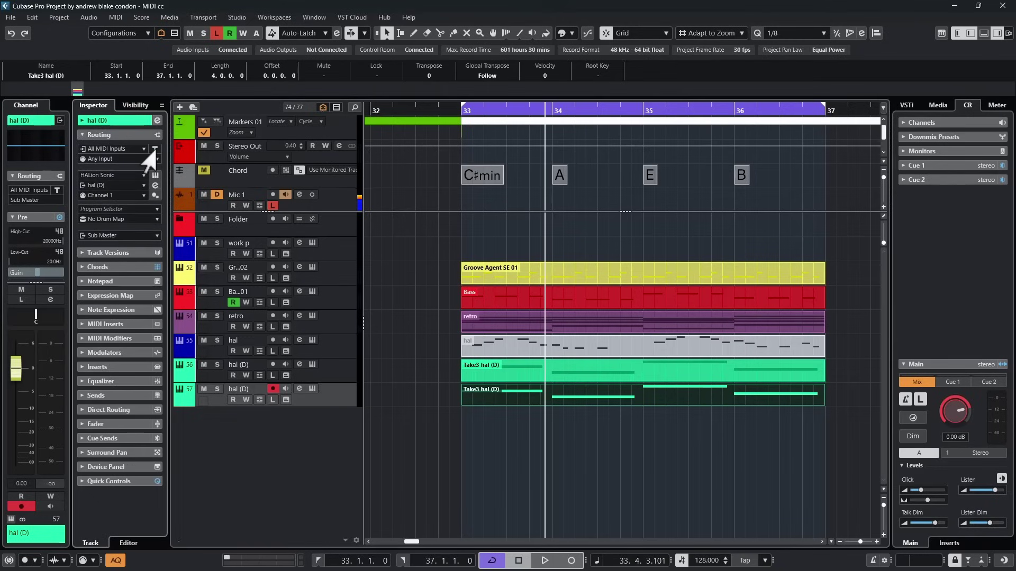
pyautogui.click(153, 150)
pyautogui.click(185, 199)
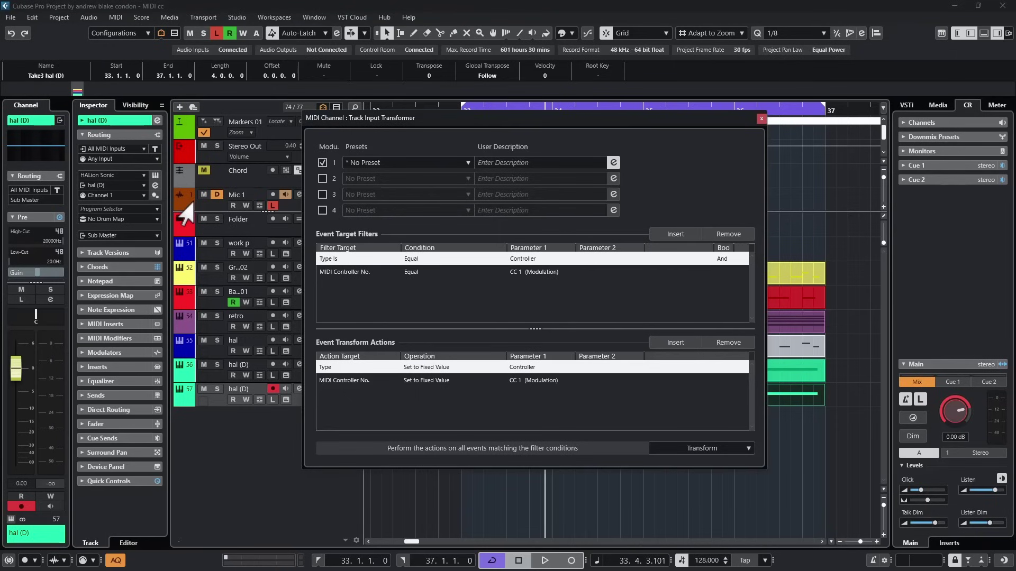
pyautogui.click(537, 380)
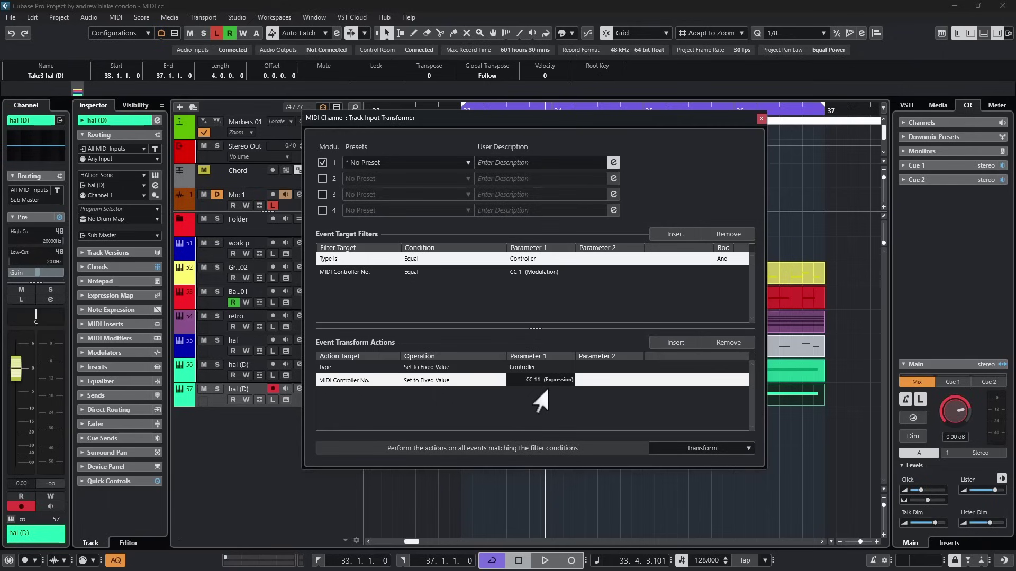
pyautogui.click(760, 119)
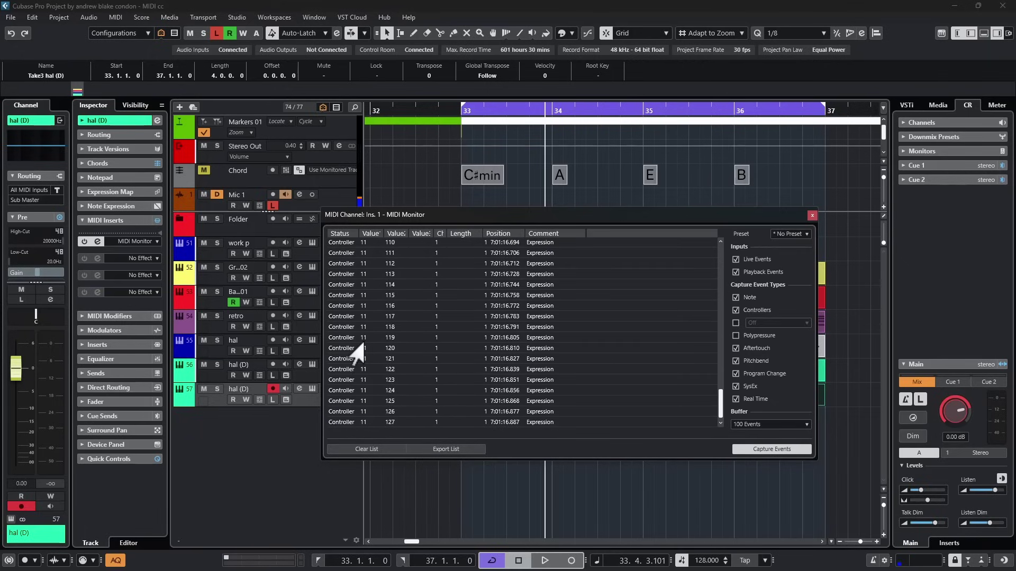
# Step: Check and delete the old Take3 part, then record a new Take2 hal (D) across bars 33–37
pyautogui.press('Escape')
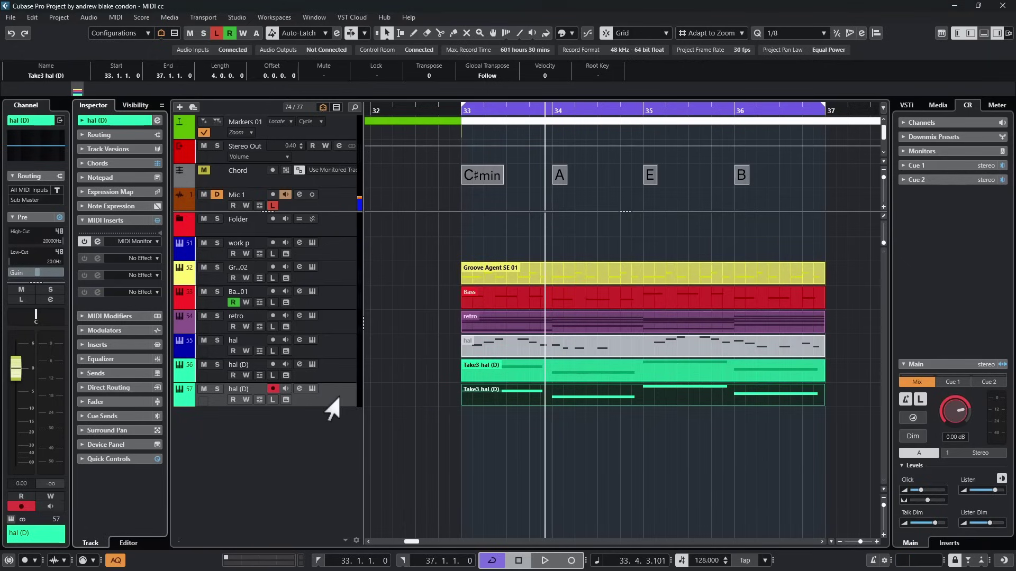
pyautogui.hotkey('ctrl', 'e')
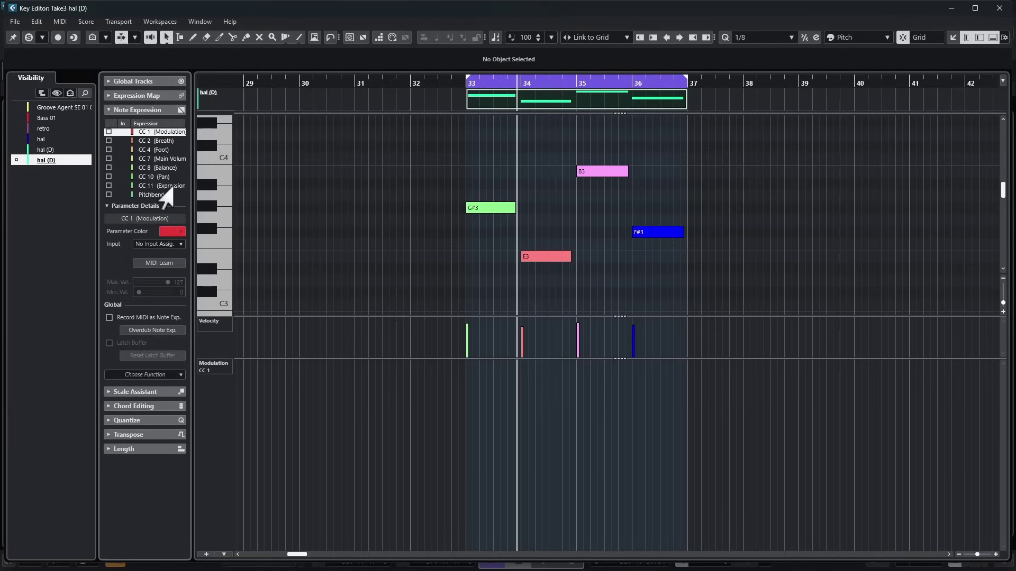
pyautogui.hotkey('ctrl', 'e')
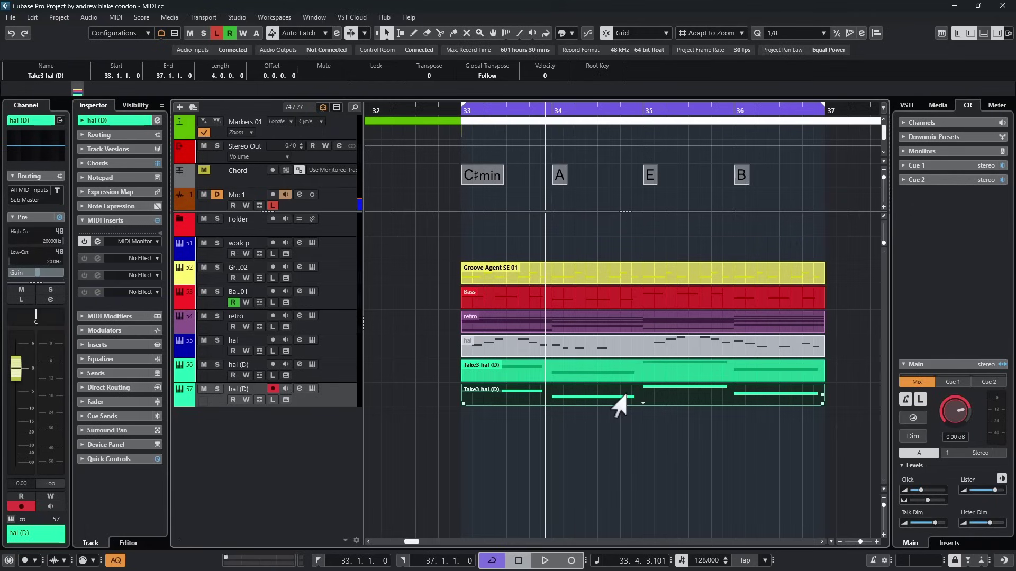
pyautogui.press('Delete')
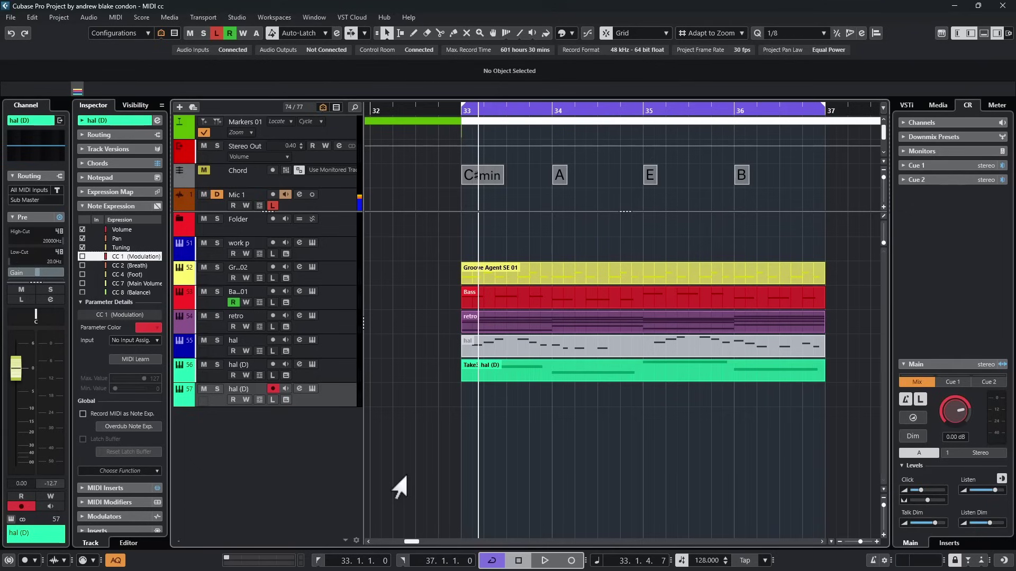
pyautogui.press('KP_Multiply')
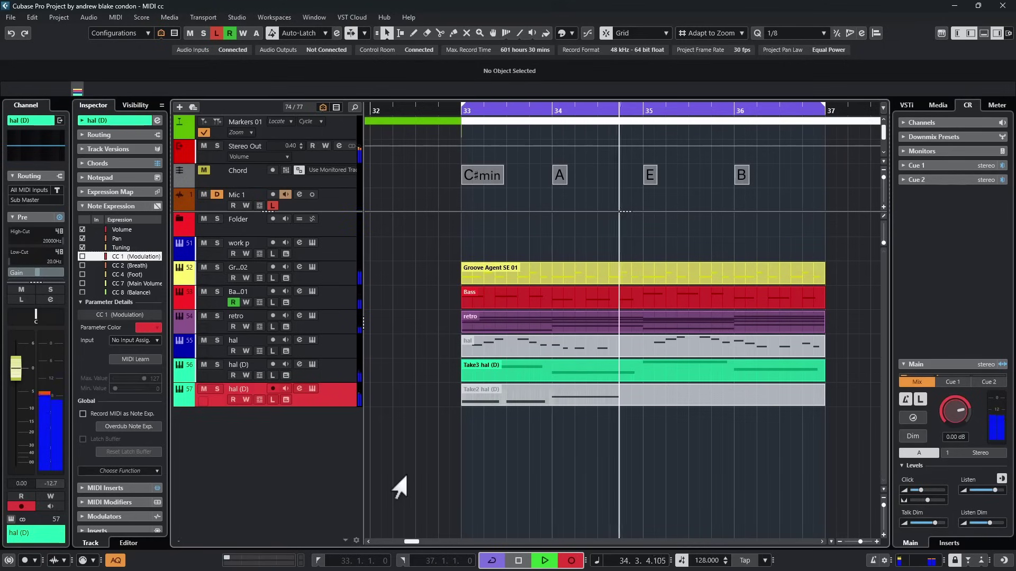
pyautogui.press('space')
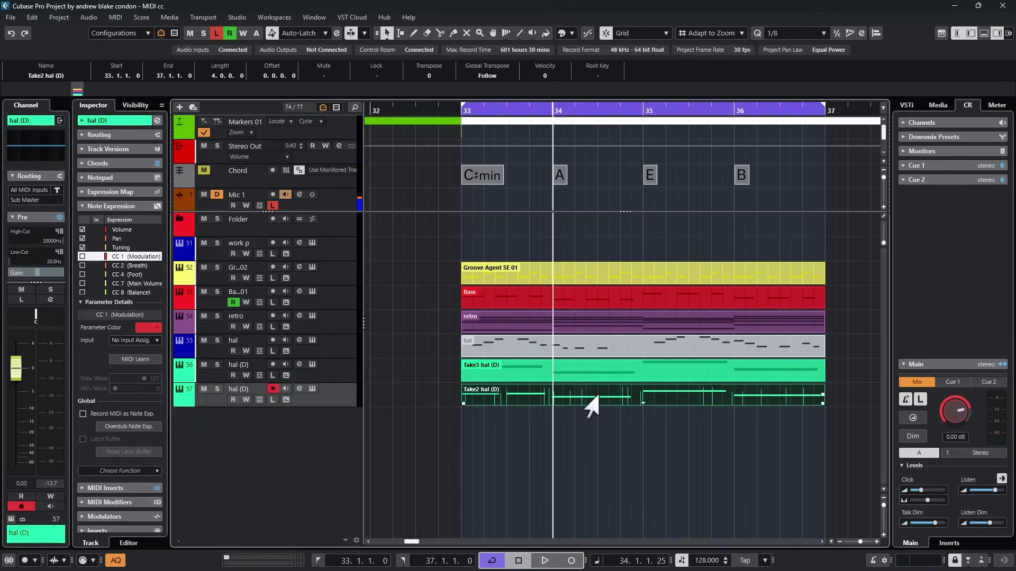
# Step: Show Take2 hal (D)'s used controllers to reveal its recorded Expression CC 11 curve
pyautogui.doubleClick(585, 394)
pyautogui.click(205, 554)
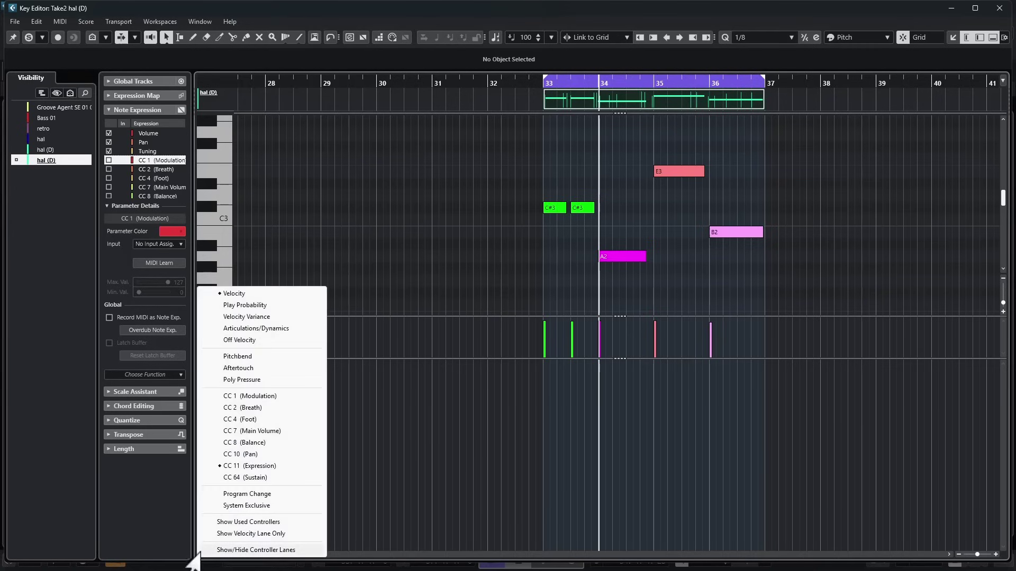
pyautogui.click(233, 531)
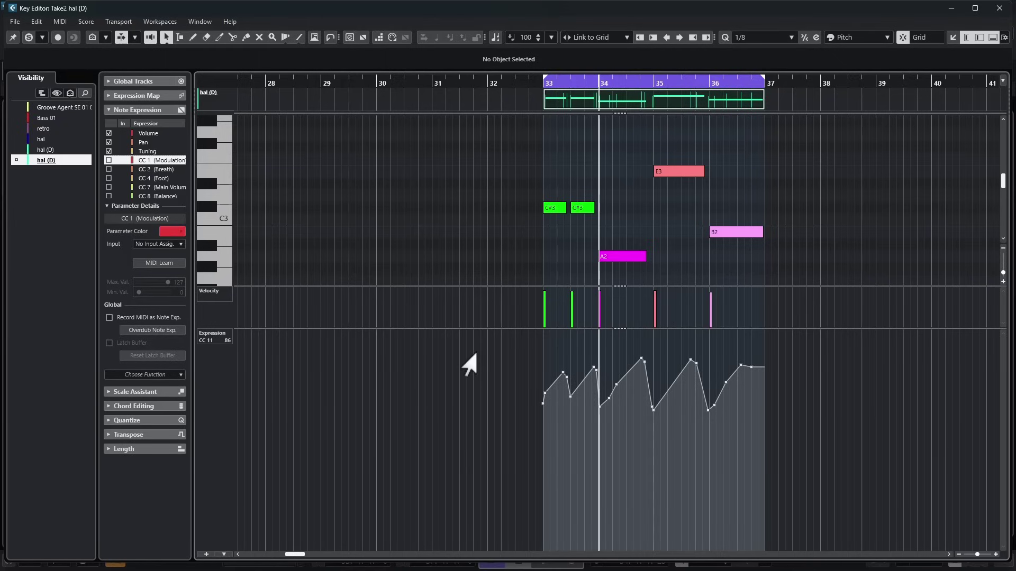
pyautogui.scroll(-3, 129, 188)
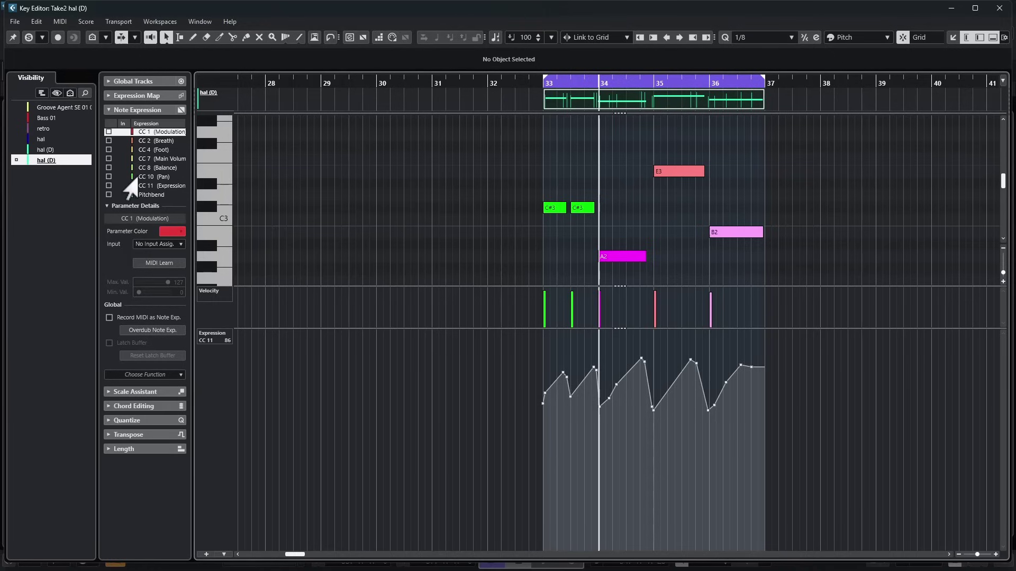
pyautogui.scroll(3, 132, 185)
pyautogui.scroll(-3, 127, 187)
pyautogui.scroll(2, 123, 190)
pyautogui.scroll(-2, 101, 186)
# Step: Change the input transformer's target controller from CC 11 to CC 10 Pan
pyautogui.hotkey('ctrl', 'w')
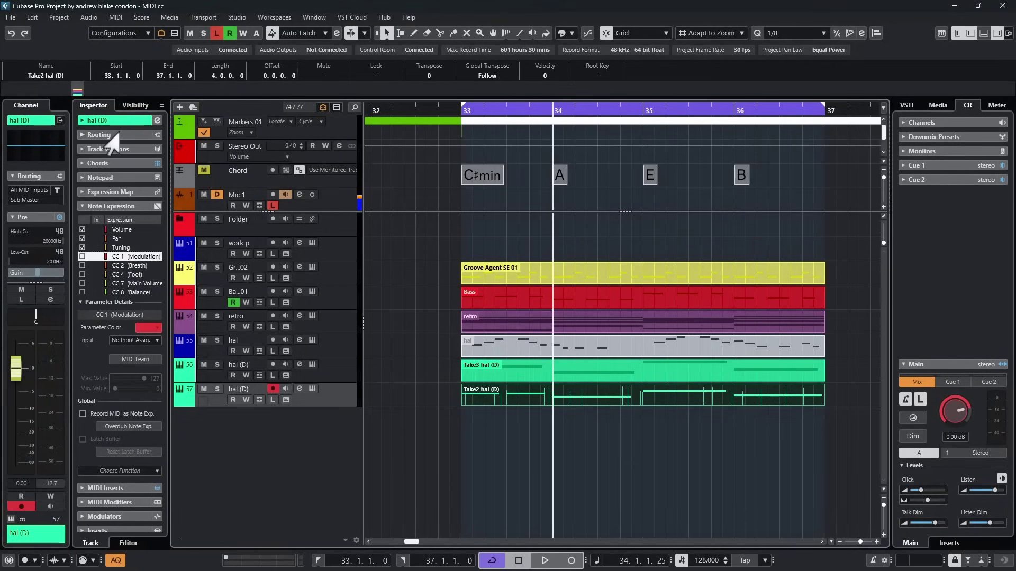
pyautogui.click(99, 134)
pyautogui.click(155, 149)
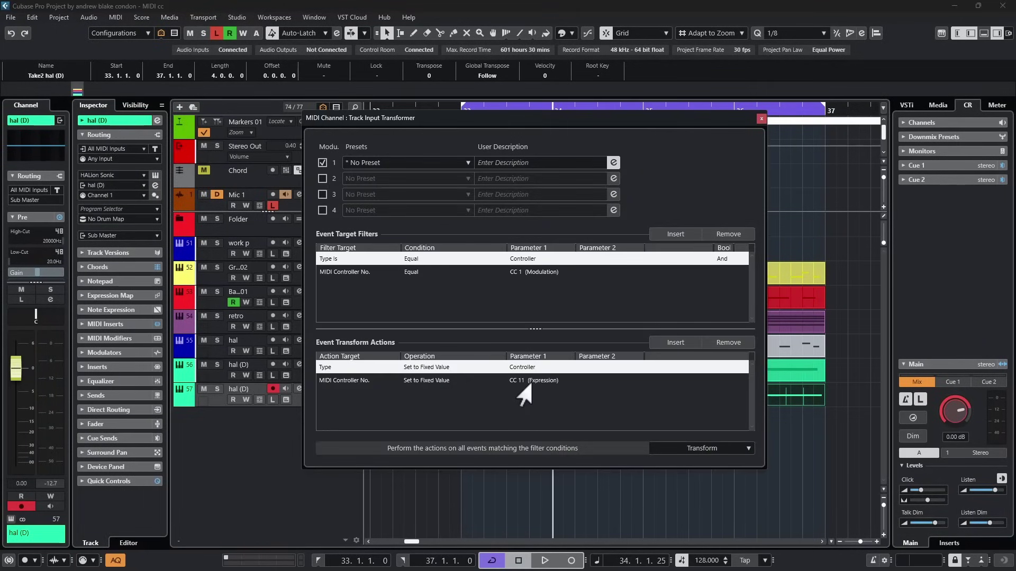
pyautogui.click(529, 379)
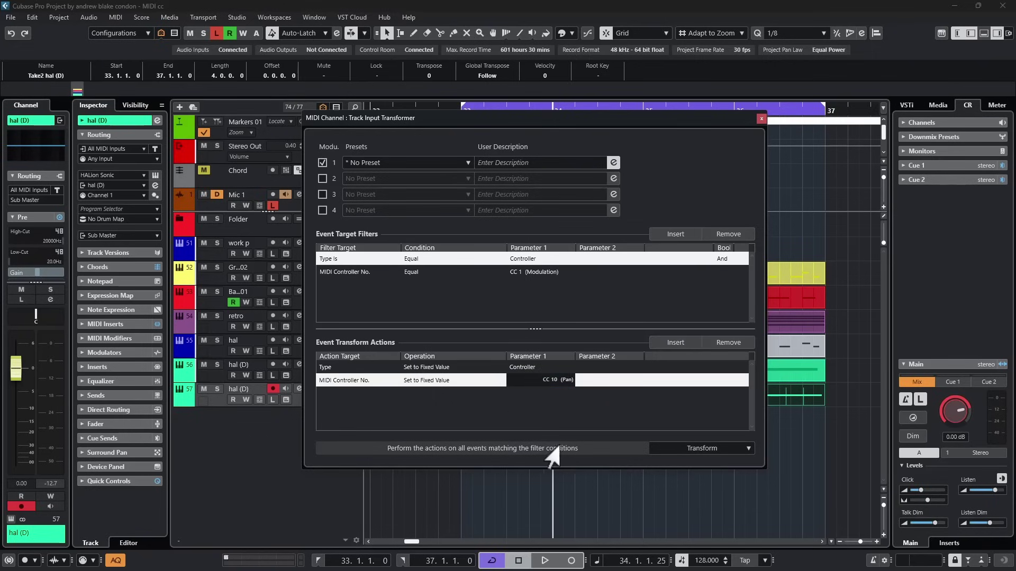
pyautogui.click(598, 495)
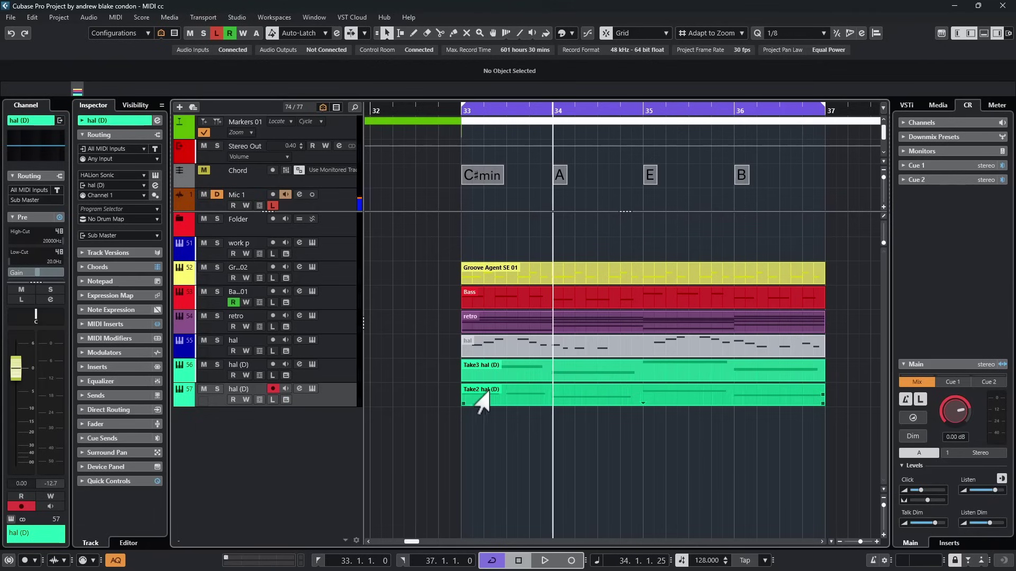
# Step: Record a new Take3 hal (D) with mod wheel data in place of Take2
pyautogui.click(526, 397)
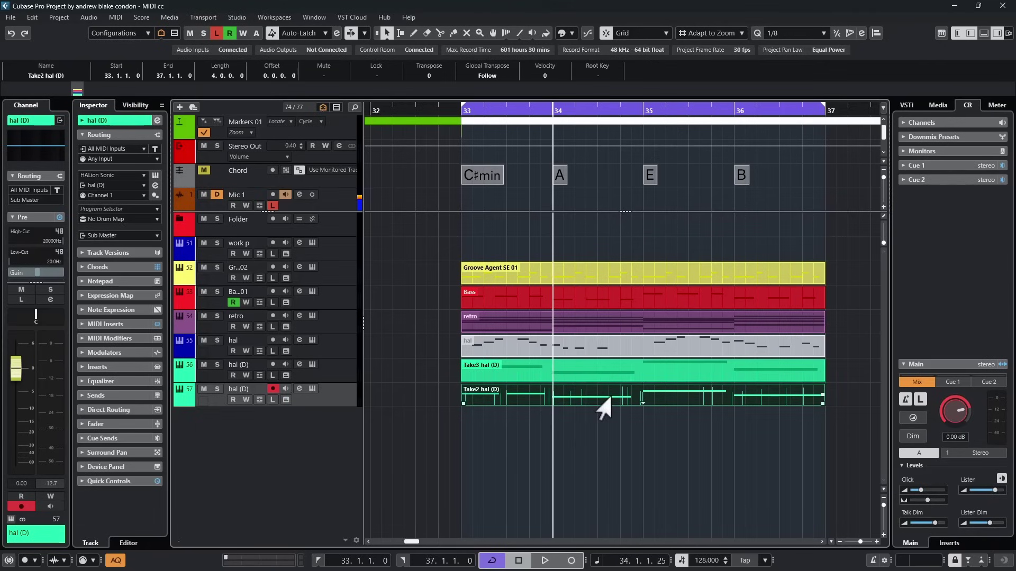
pyautogui.press('KP_Multiply')
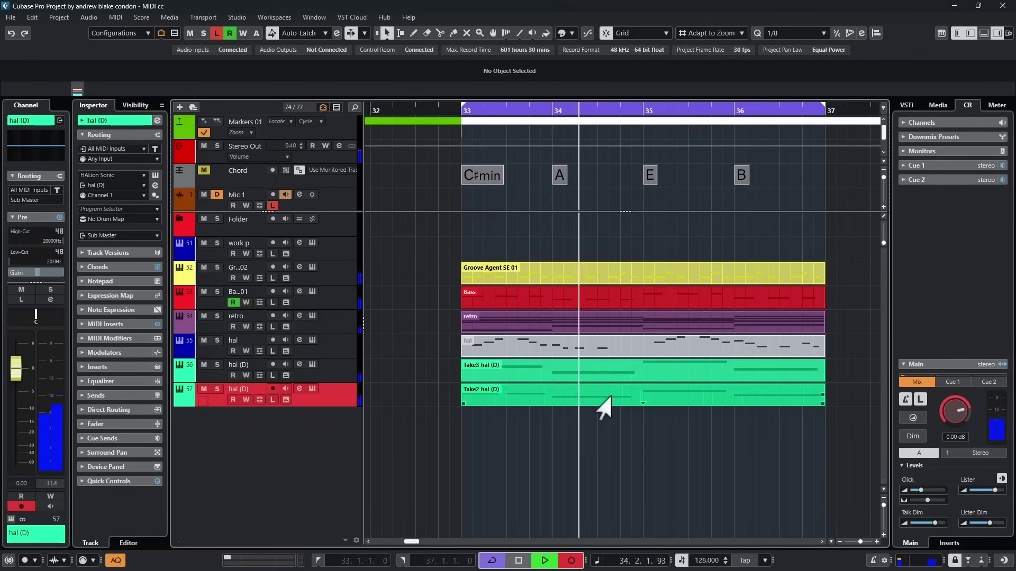
pyautogui.press('space')
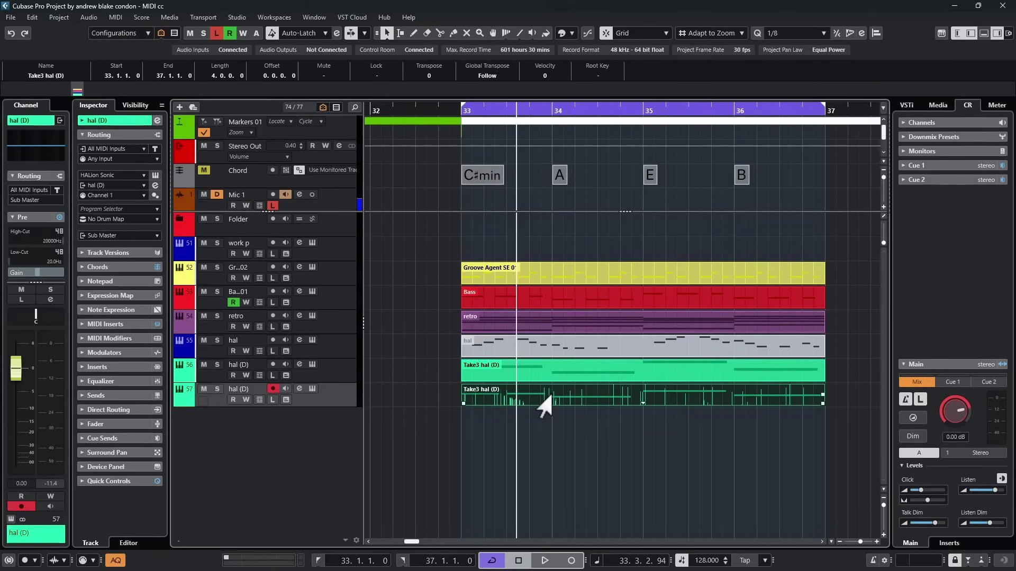
# Step: Show the new take's Pan CC 10 and Expression lanes, zoom to bars 33–37, and play it back
pyautogui.doubleClick(545, 405)
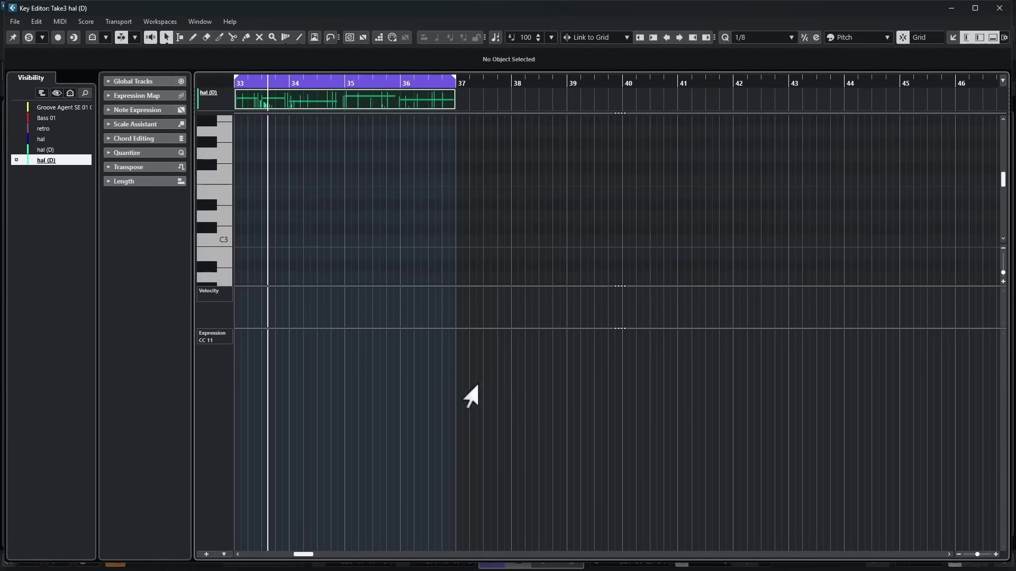
pyautogui.click(201, 555)
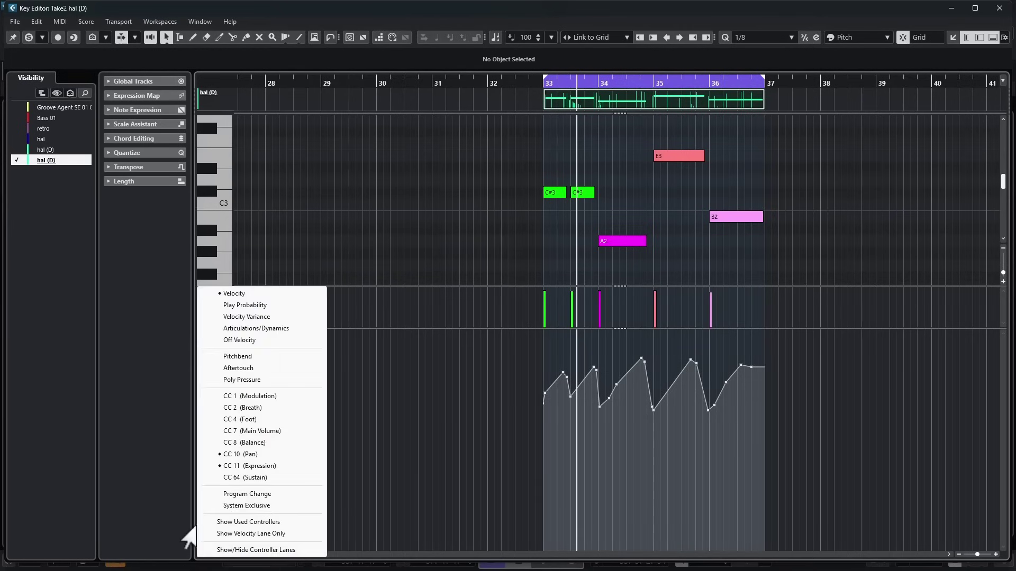
pyautogui.click(250, 522)
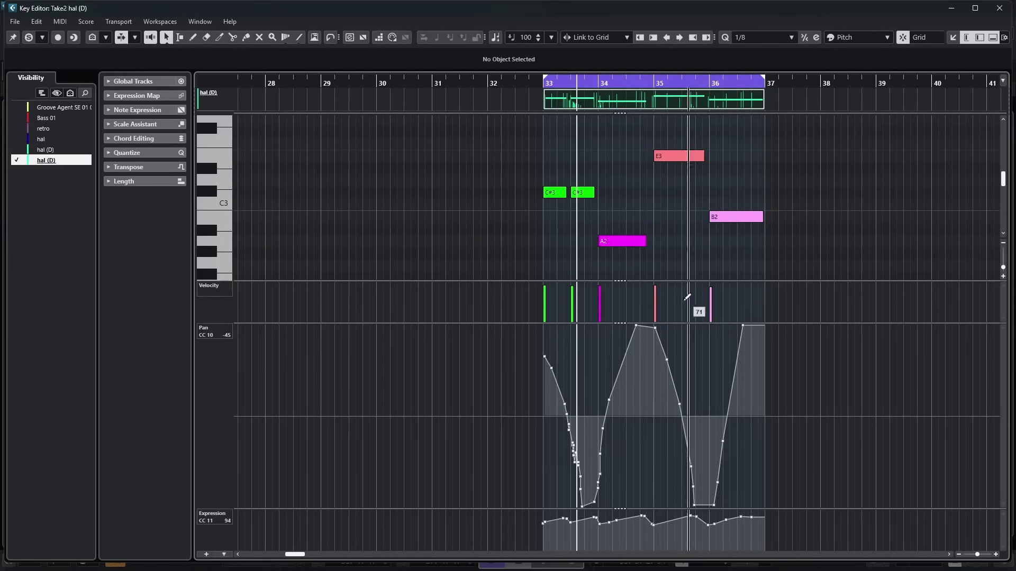
pyautogui.press('h')
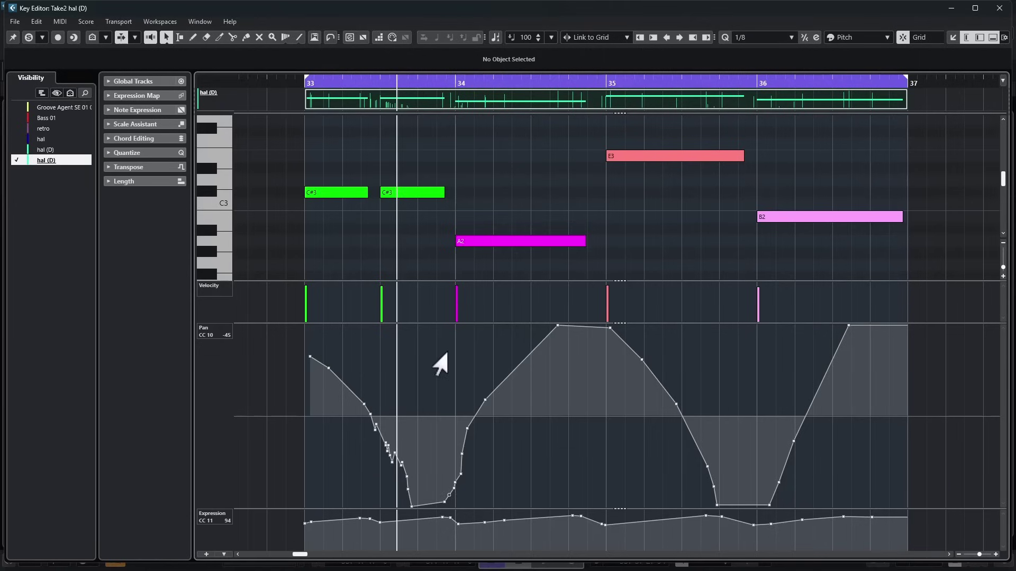
pyautogui.press('space')
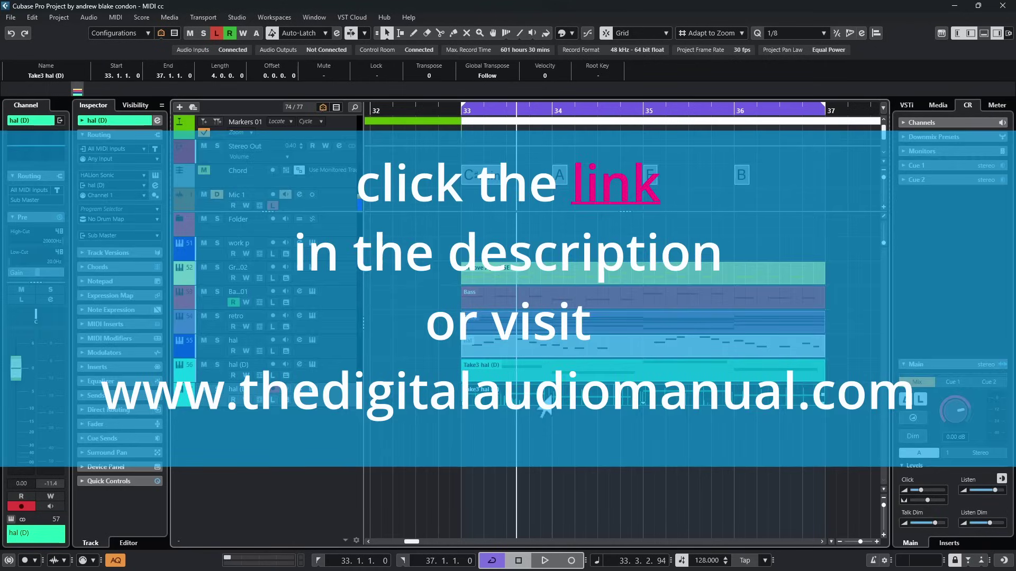
# Step: Reopen the take showing its Velocity, Pan CC 10 and Expression CC 11 lanes, and play from bar 33
pyautogui.doubleClick(541, 405)
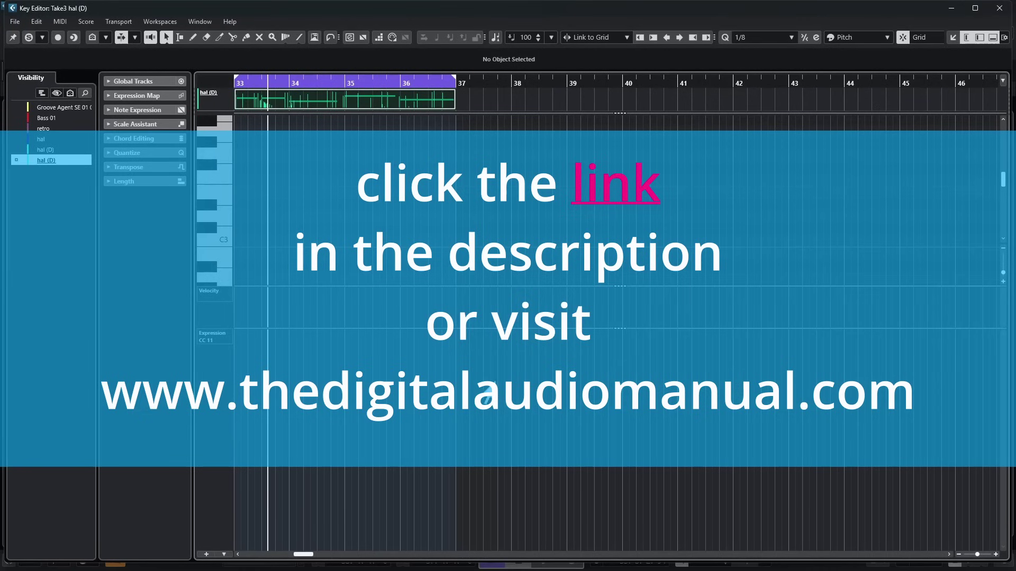
pyautogui.click(201, 555)
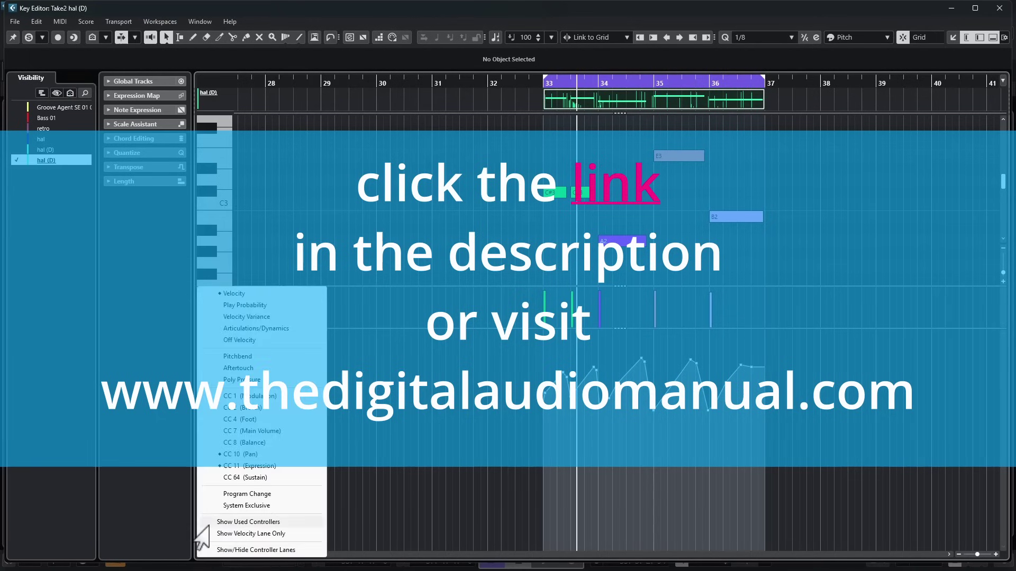
pyautogui.click(237, 522)
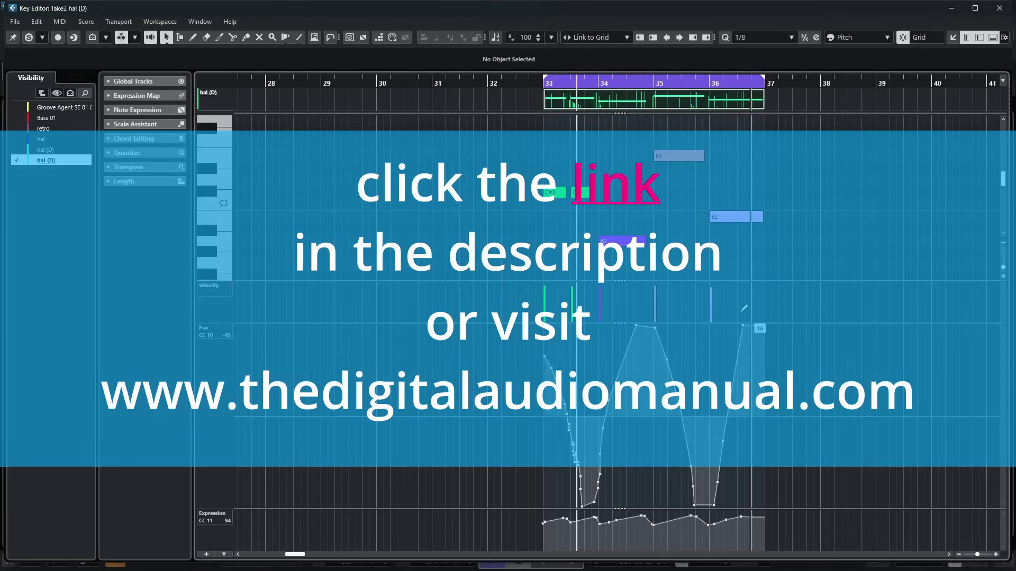
pyautogui.scroll(3, 572, 427)
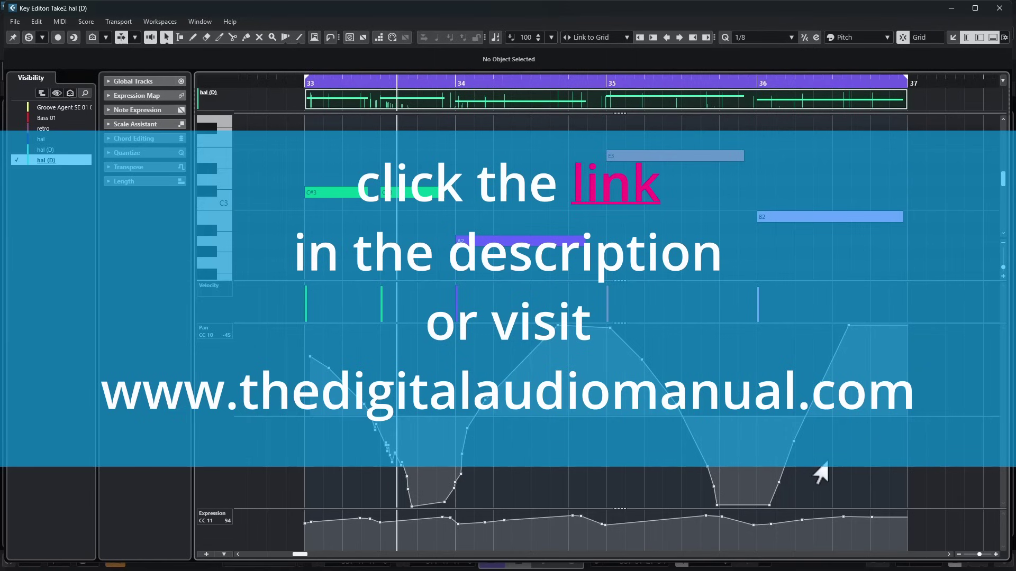
pyautogui.press('space')
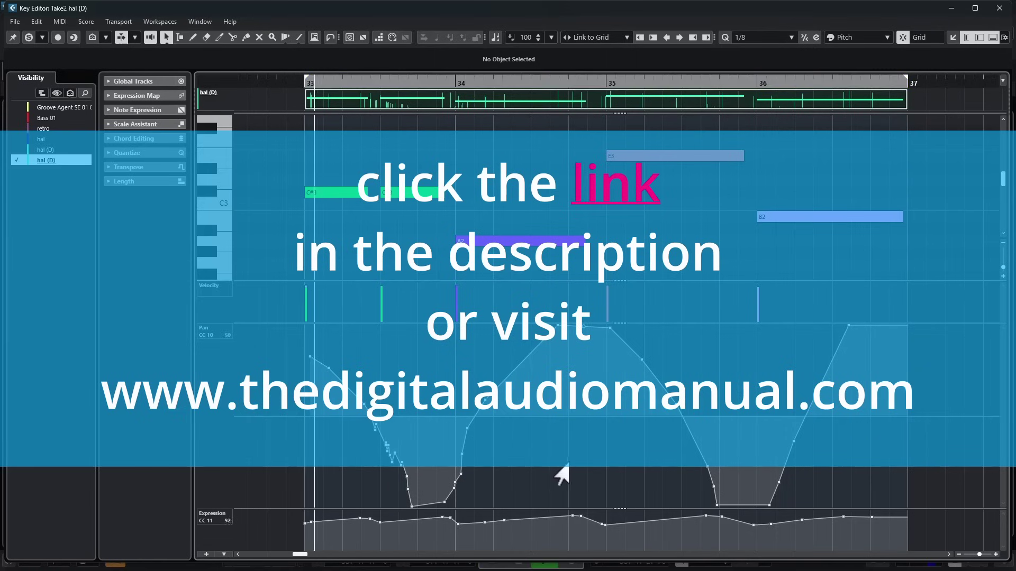